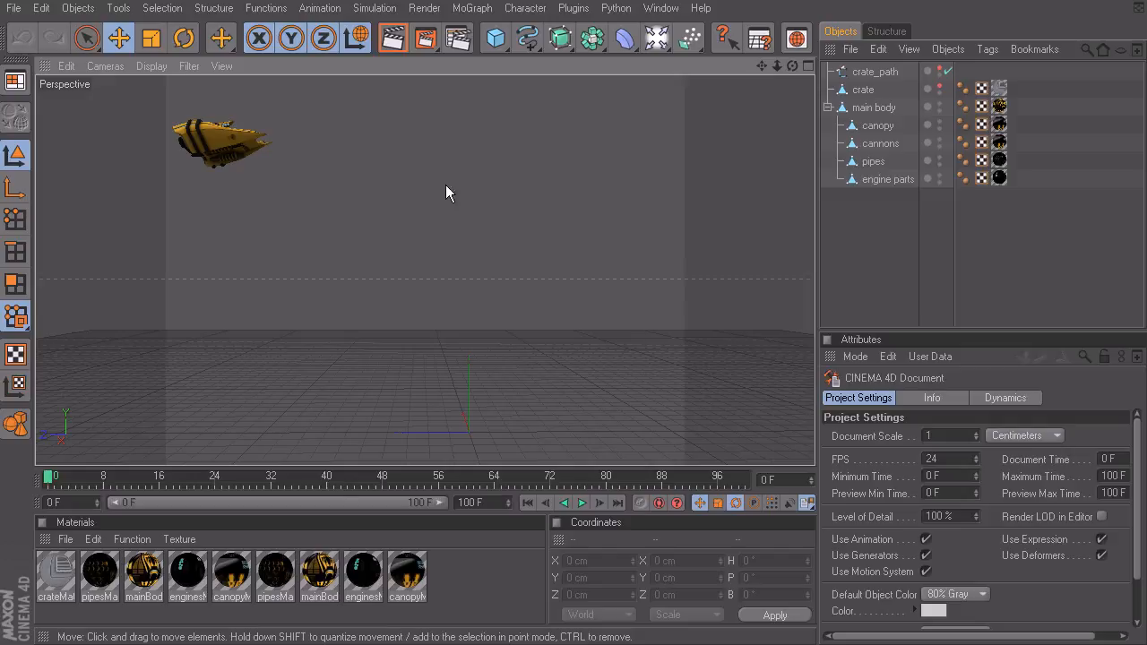
{"action": "left_click", "coordinate": [668, 9]}
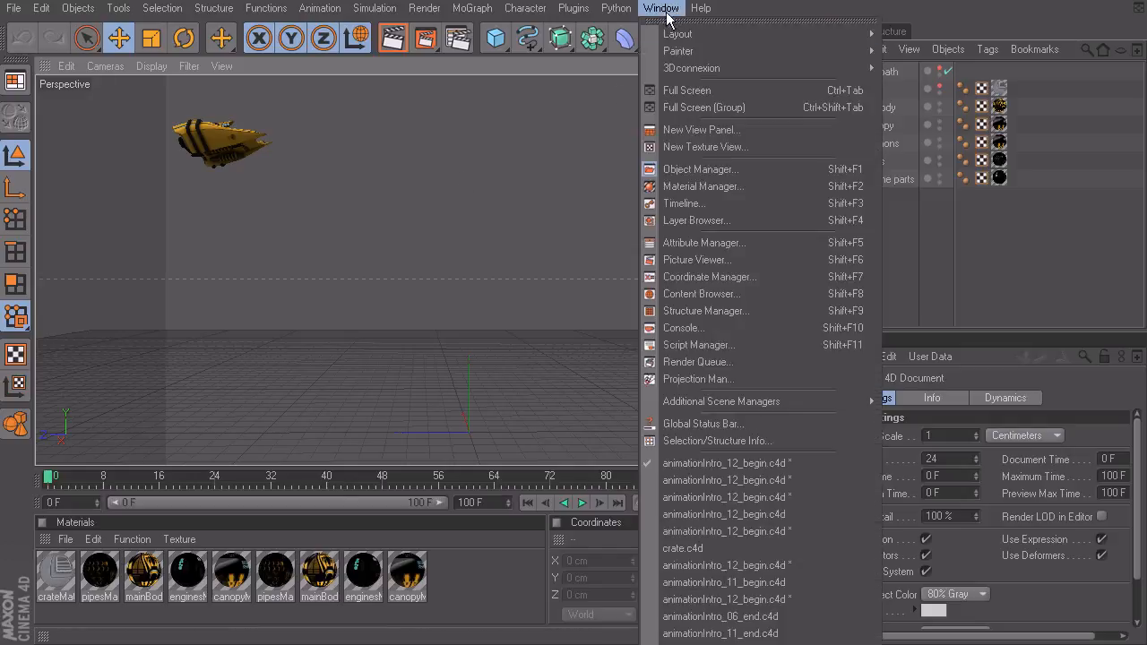
{"action": "left_click", "coordinate": [708, 202]}
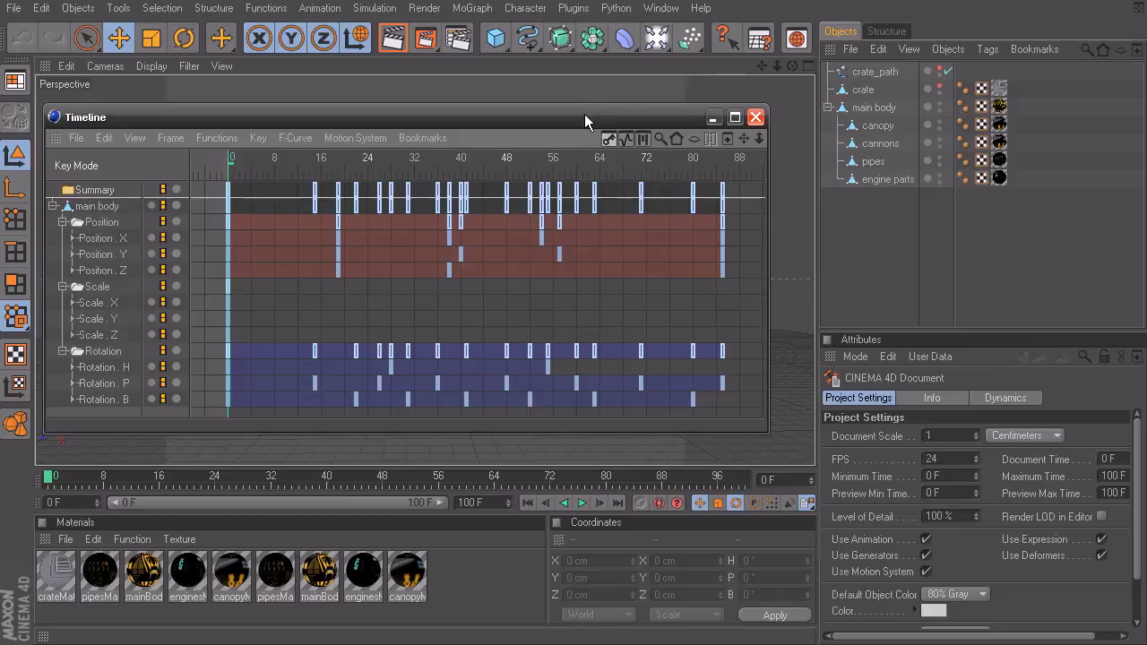
{"action": "left_click", "coordinate": [756, 118]}
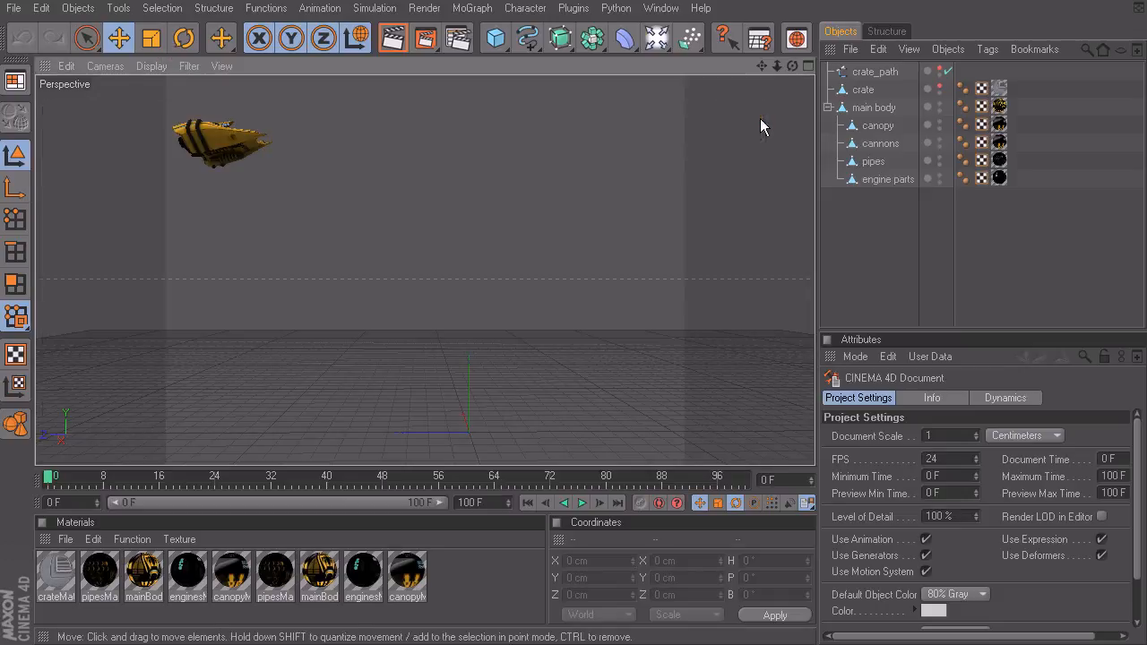
Step: Show the main body's tracks in the Timeline, deselect all keys and collapse its track hierarchy
{"action": "left_click", "coordinate": [875, 109]}
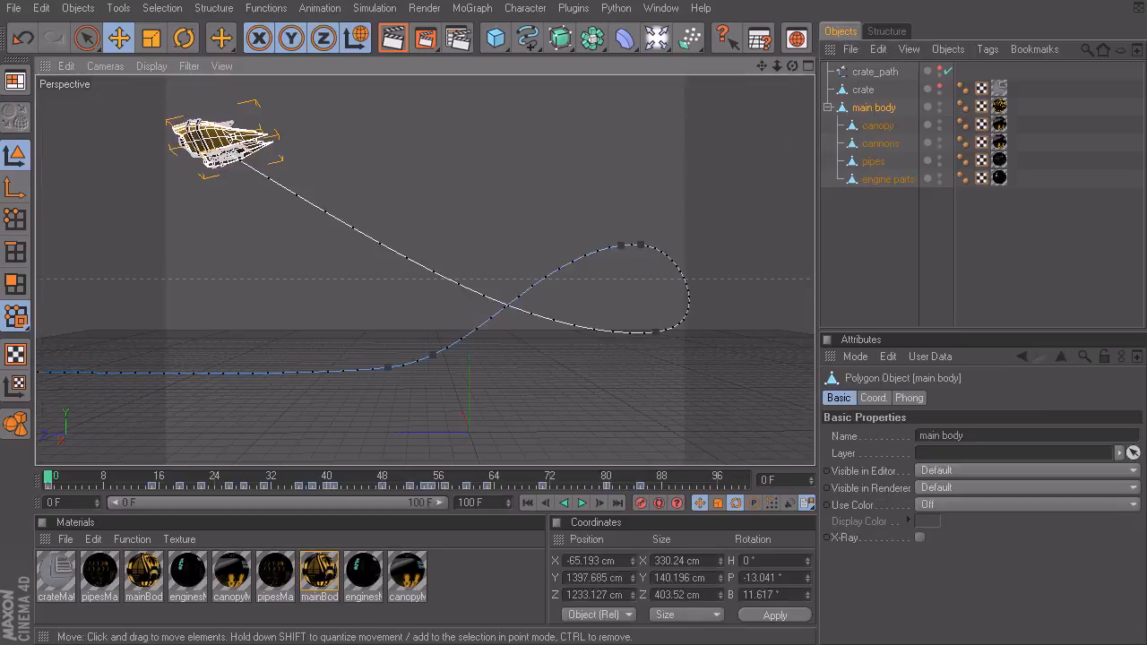
{"action": "right_click", "coordinate": [428, 138]}
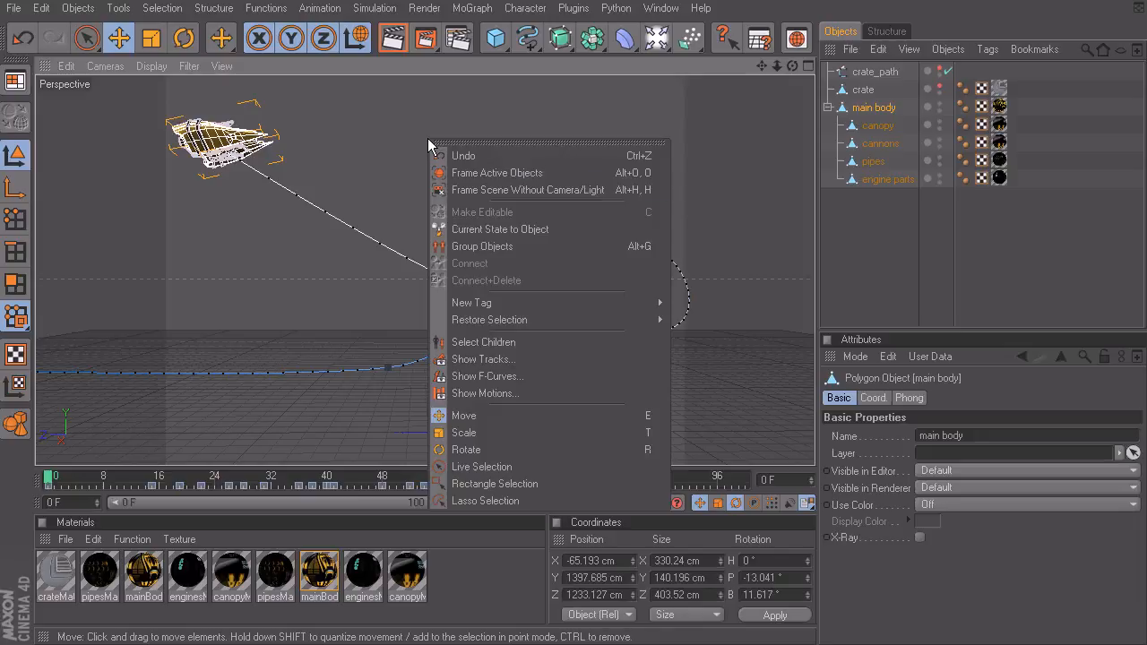
{"action": "left_click", "coordinate": [520, 362]}
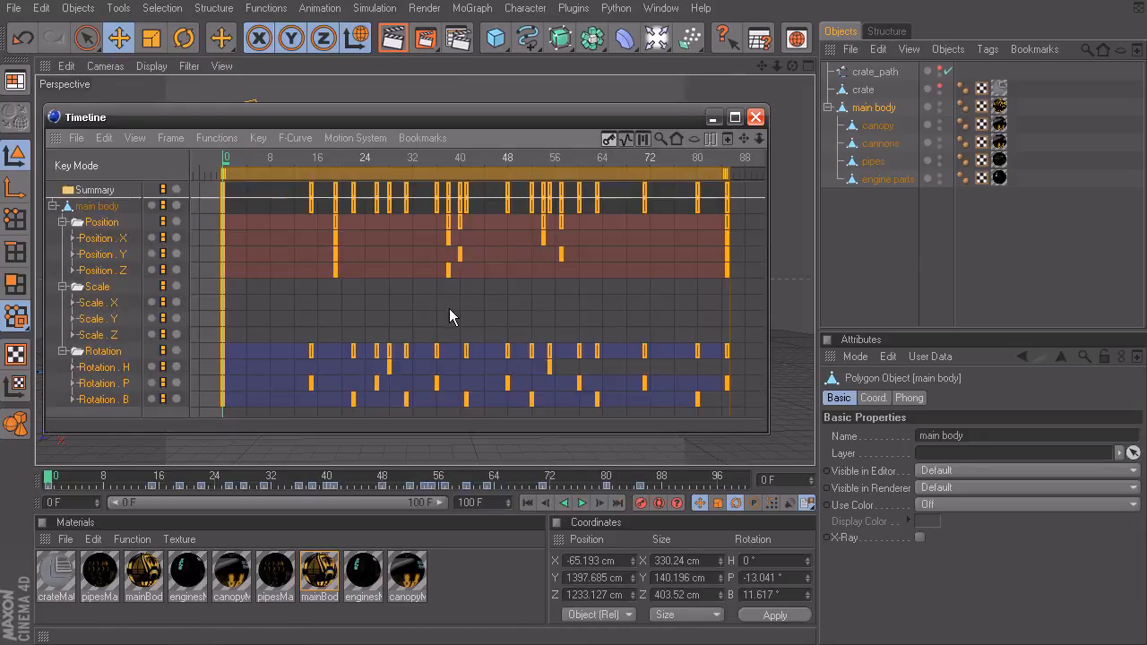
{"action": "left_click", "coordinate": [448, 308]}
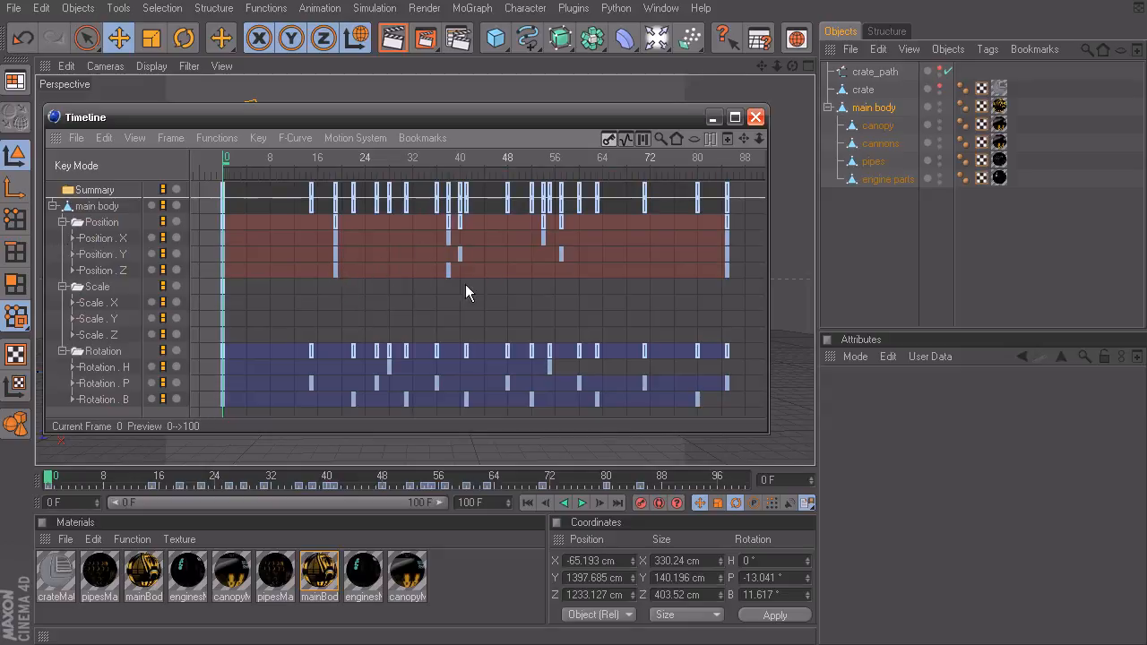
{"action": "left_click", "coordinate": [53, 206]}
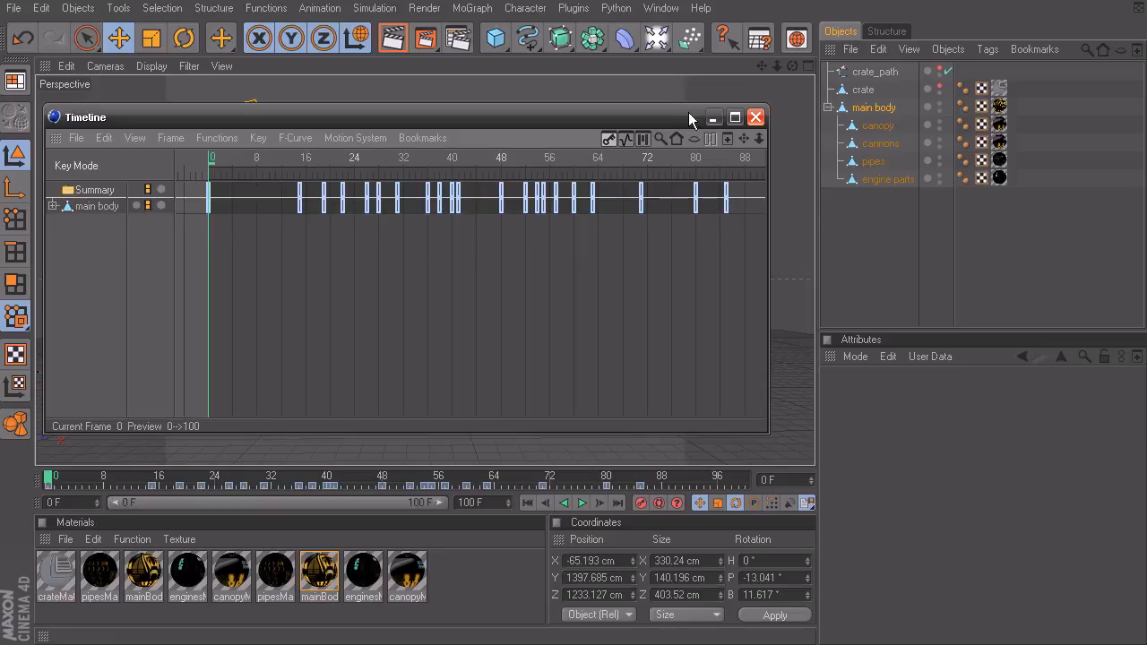
Step: Put the Timeline away and play the animation to review the ship's flight along its path
{"action": "left_click", "coordinate": [712, 117]}
{"action": "left_click", "coordinate": [582, 503]}
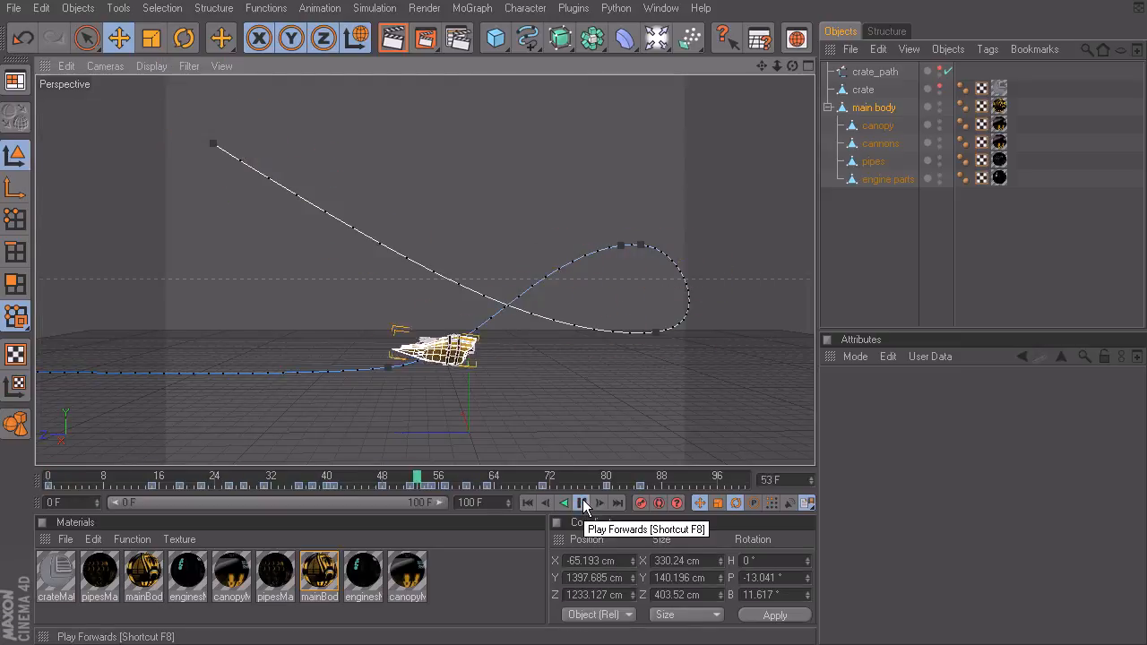
{"action": "left_click", "coordinate": [581, 502]}
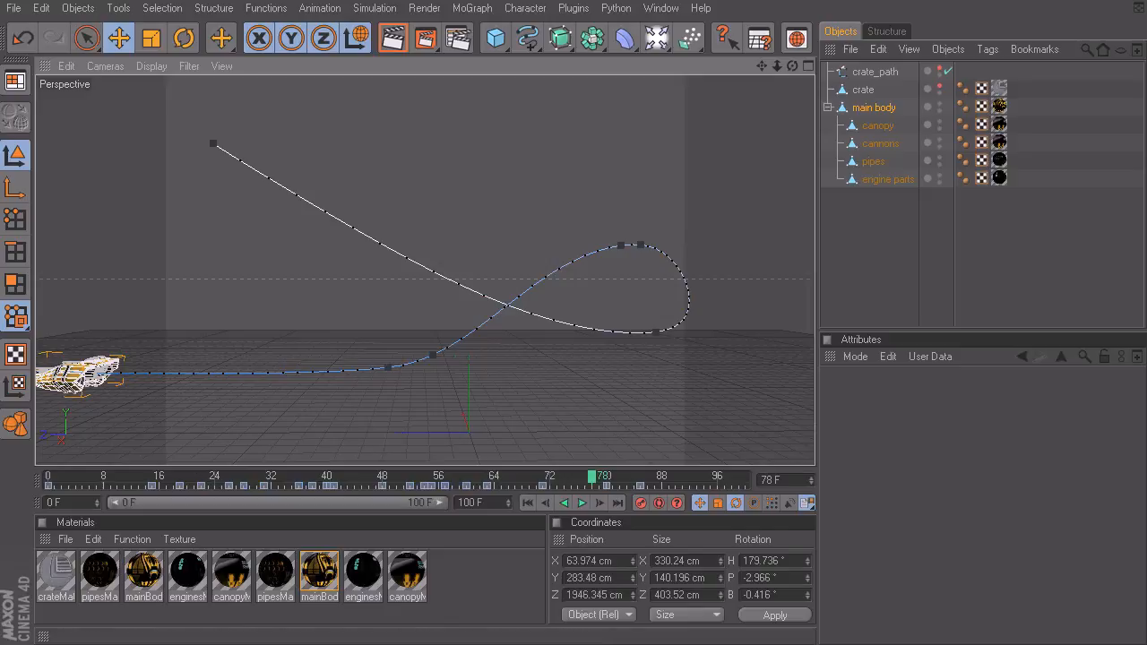
Step: Select the main body's last three key columns in the Timeline and shift them to span frames 88 to 102
{"action": "key", "text": "shift+F3"}
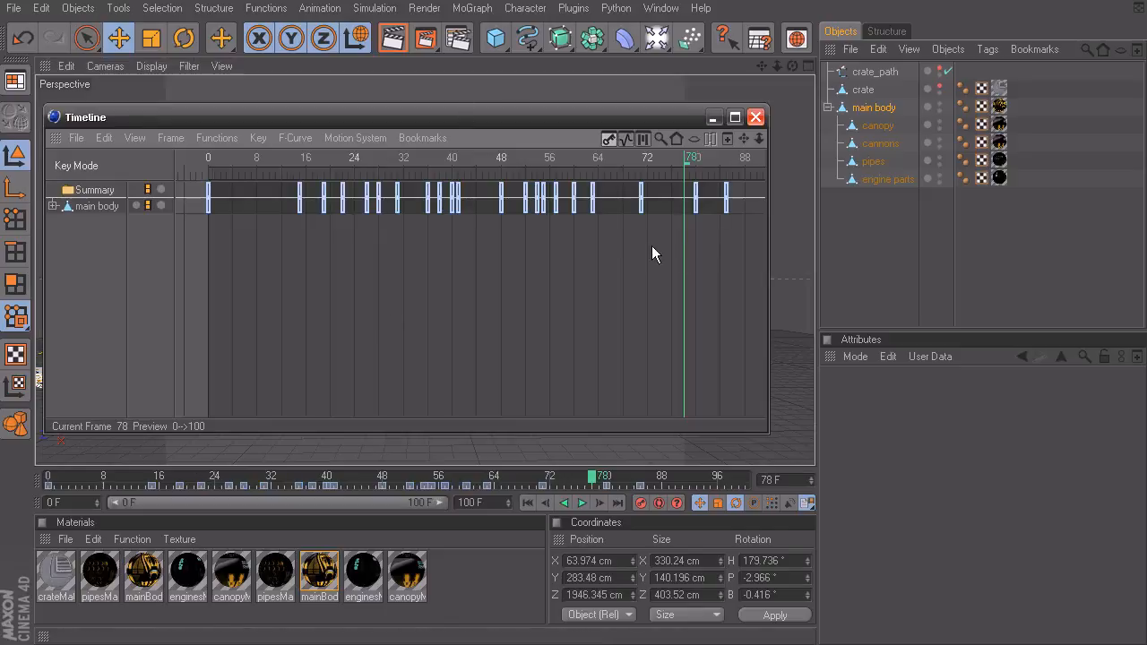
{"action": "left_click_drag", "start_coordinate": [748, 243], "coordinate": [646, 214]}
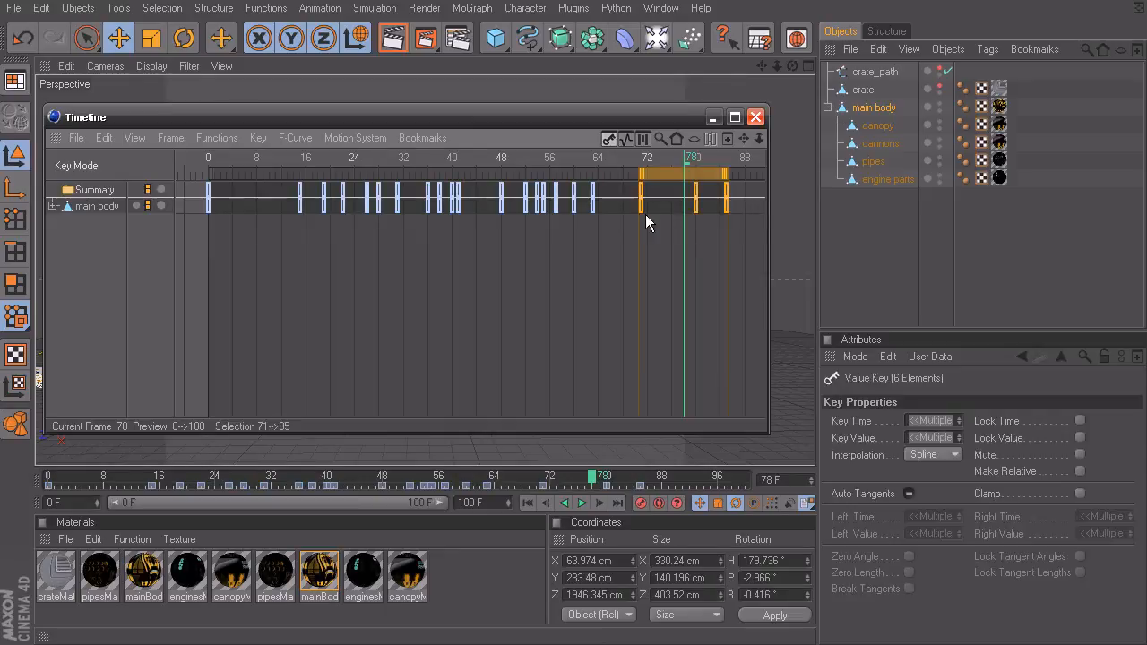
{"action": "left_click_drag", "start_coordinate": [660, 176], "coordinate": [612, 176]}
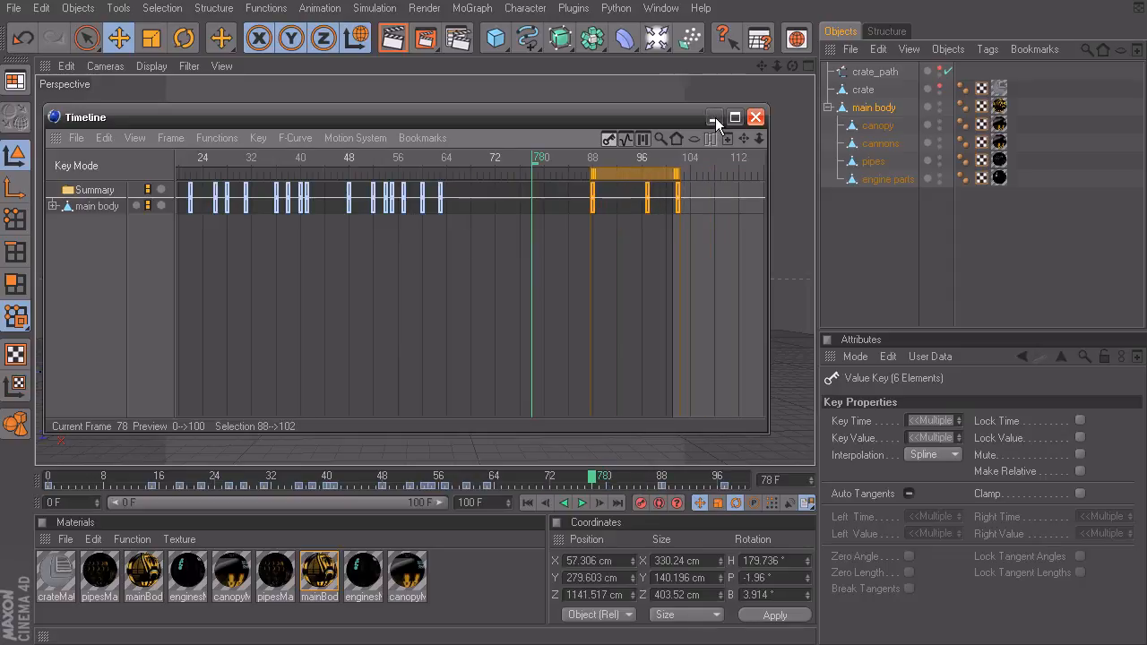
Step: Close the Timeline, play the animation from the start to check the shifted keys, and rewind to frame 0
{"action": "left_click", "coordinate": [756, 116]}
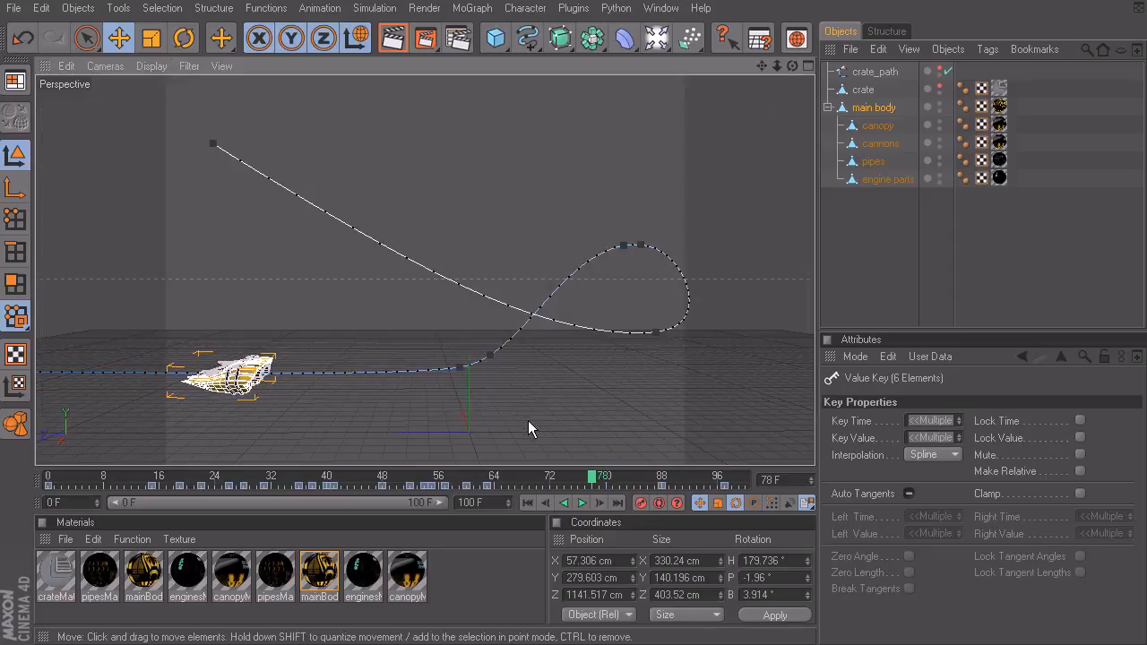
{"action": "left_click", "coordinate": [527, 503]}
{"action": "left_click", "coordinate": [581, 503]}
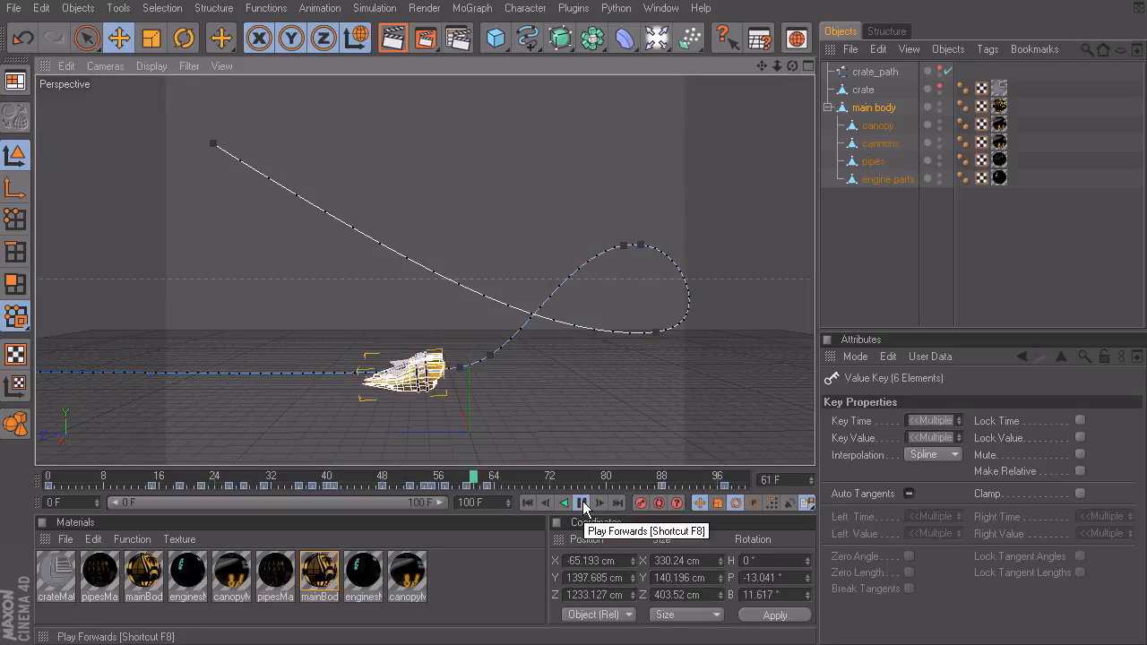
{"action": "left_click", "coordinate": [582, 503]}
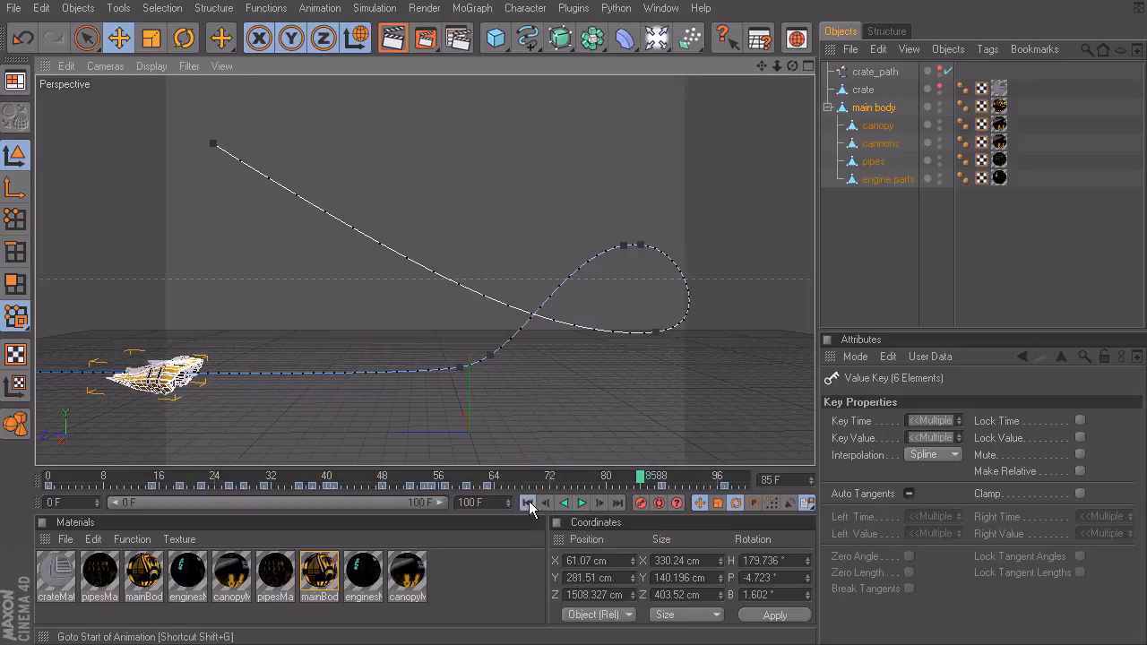
{"action": "left_click", "coordinate": [529, 503]}
Step: Reopen the Timeline, scrub to frame 49 and undo the last shift of the main body's final keys
{"action": "key", "text": "shift+F3"}
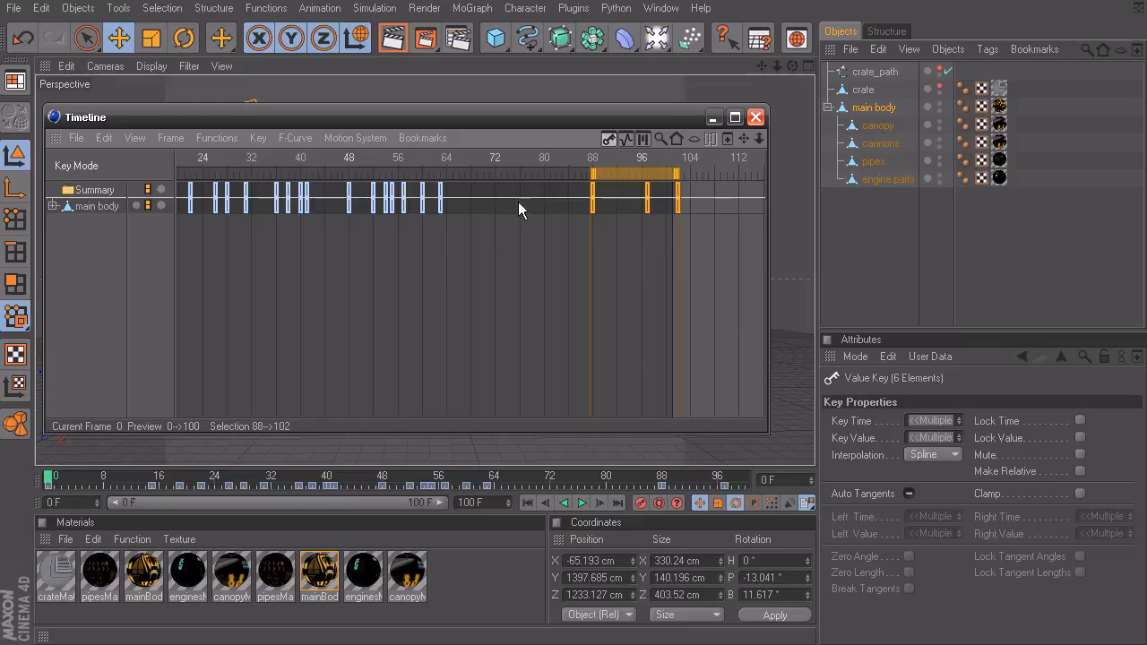
{"action": "left_click_drag", "start_coordinate": [544, 157], "coordinate": [359, 167]}
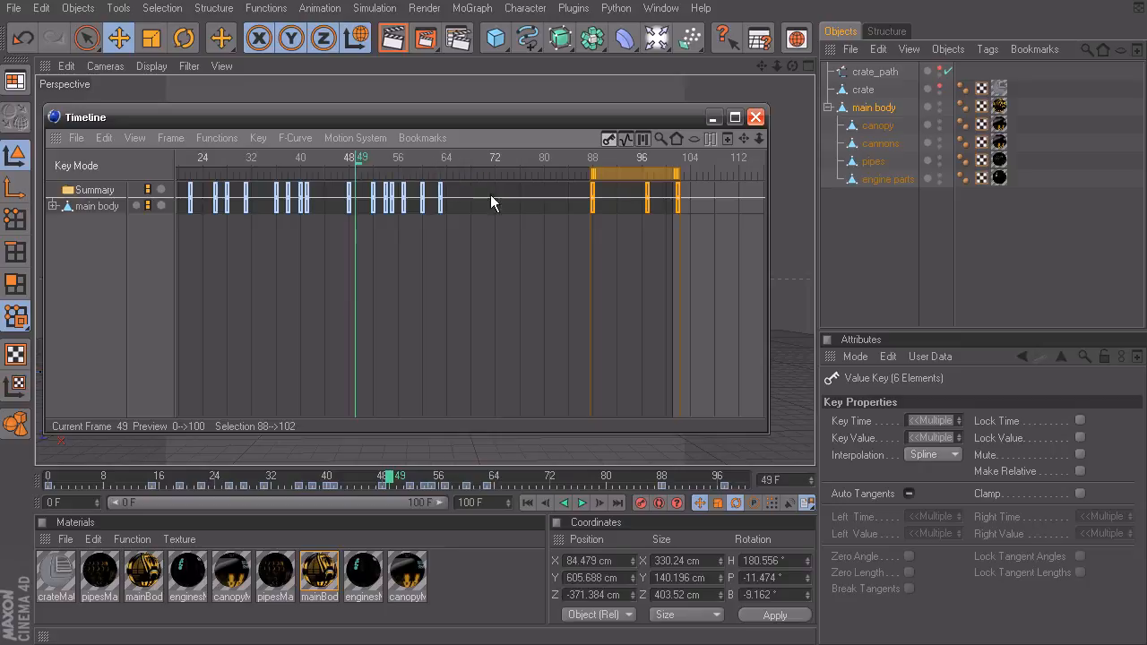
{"action": "key", "text": "ctrl+z"}
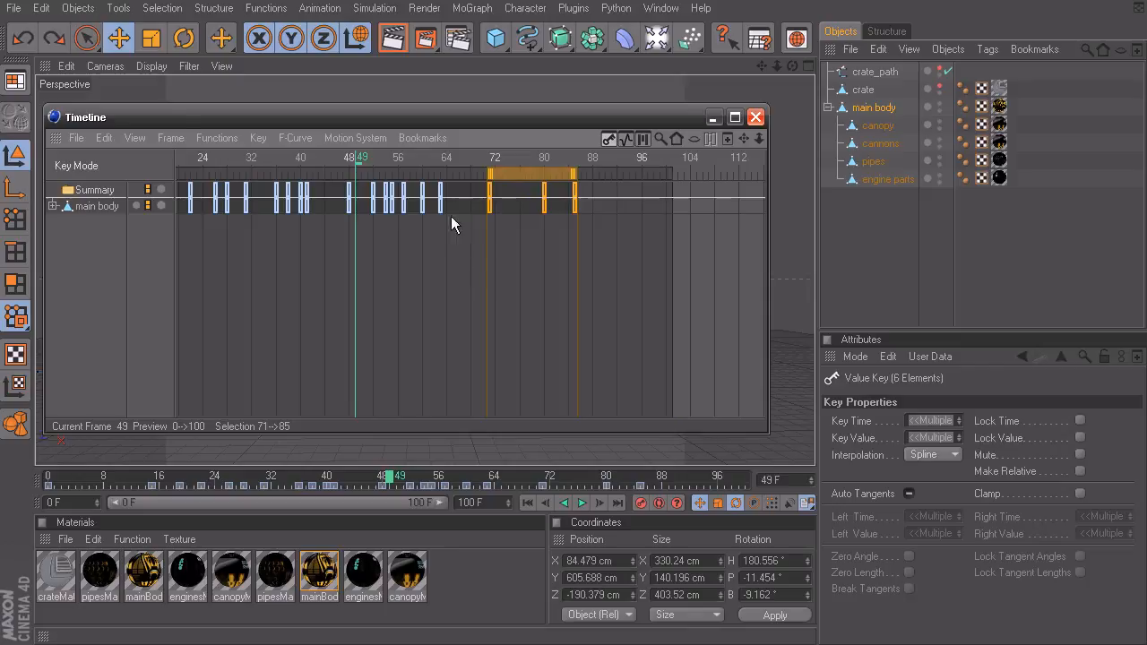
Step: Enable Make Relative for the main body's key at frame 63 and deselect the key
{"action": "left_click", "coordinate": [440, 190]}
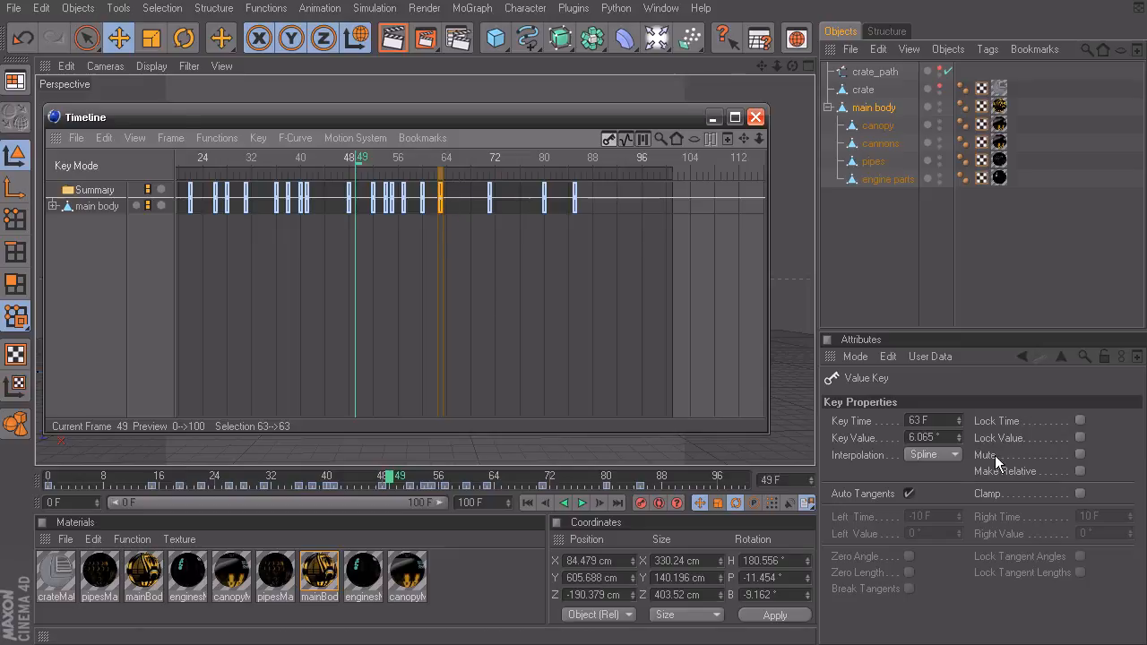
{"action": "left_click", "coordinate": [1080, 471]}
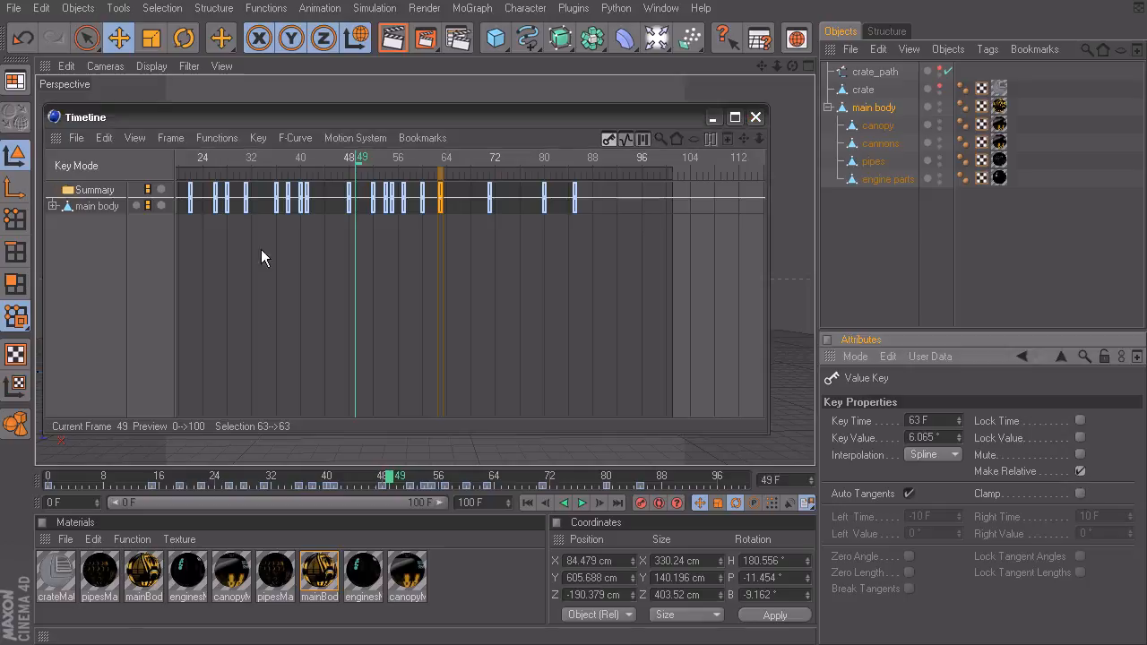
{"action": "left_click", "coordinate": [480, 269]}
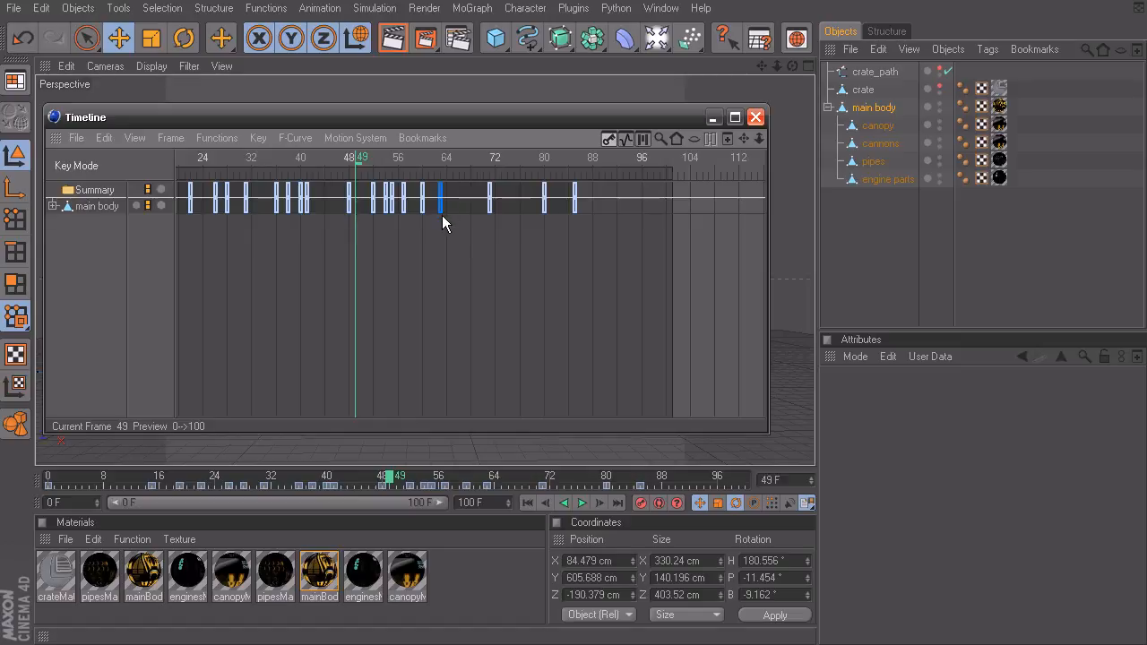
Step: Select the three key columns after the relative key and shift them to span frames 85 to 99
{"action": "left_click_drag", "start_coordinate": [478, 186], "coordinate": [588, 190]}
{"action": "left_click_drag", "start_coordinate": [496, 197], "coordinate": [601, 180]}
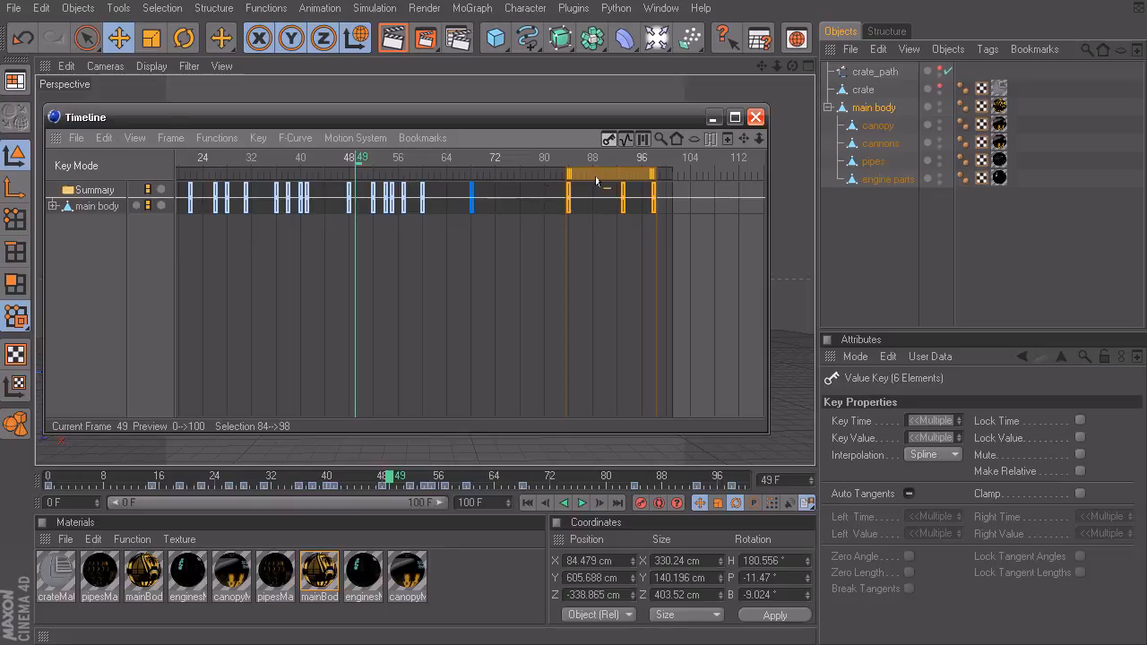
{"action": "left_click_drag", "start_coordinate": [597, 181], "coordinate": [604, 181]}
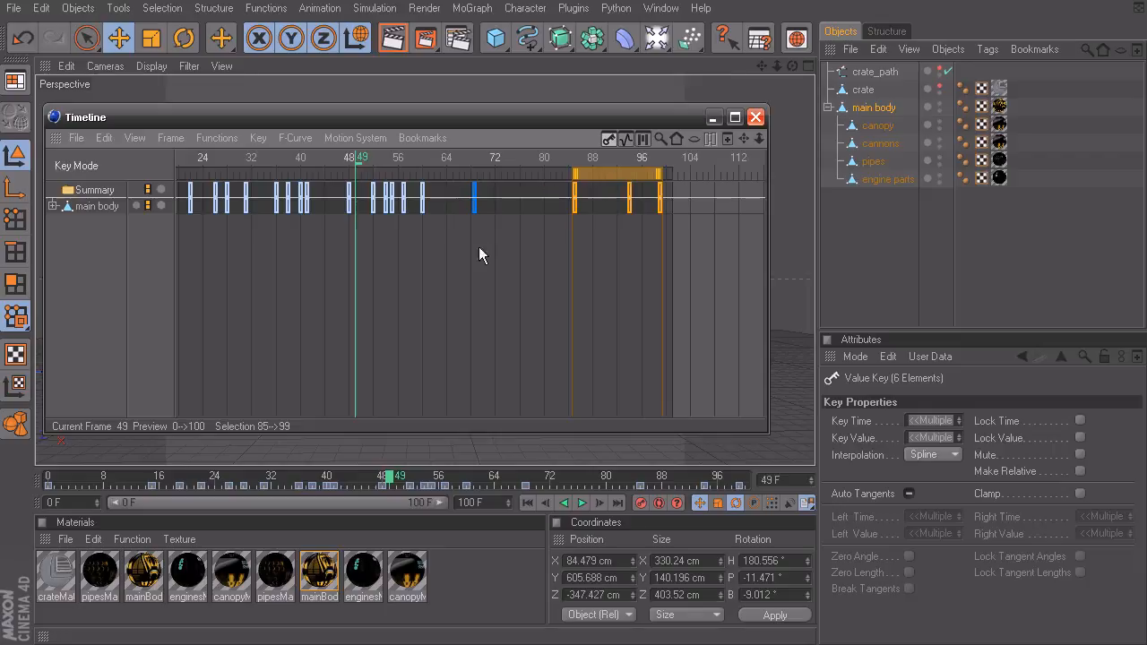
Step: Close the Timeline, play the animation from the start to review the ship's retimed motion, and rewind to frame 0
{"action": "left_click", "coordinate": [755, 117]}
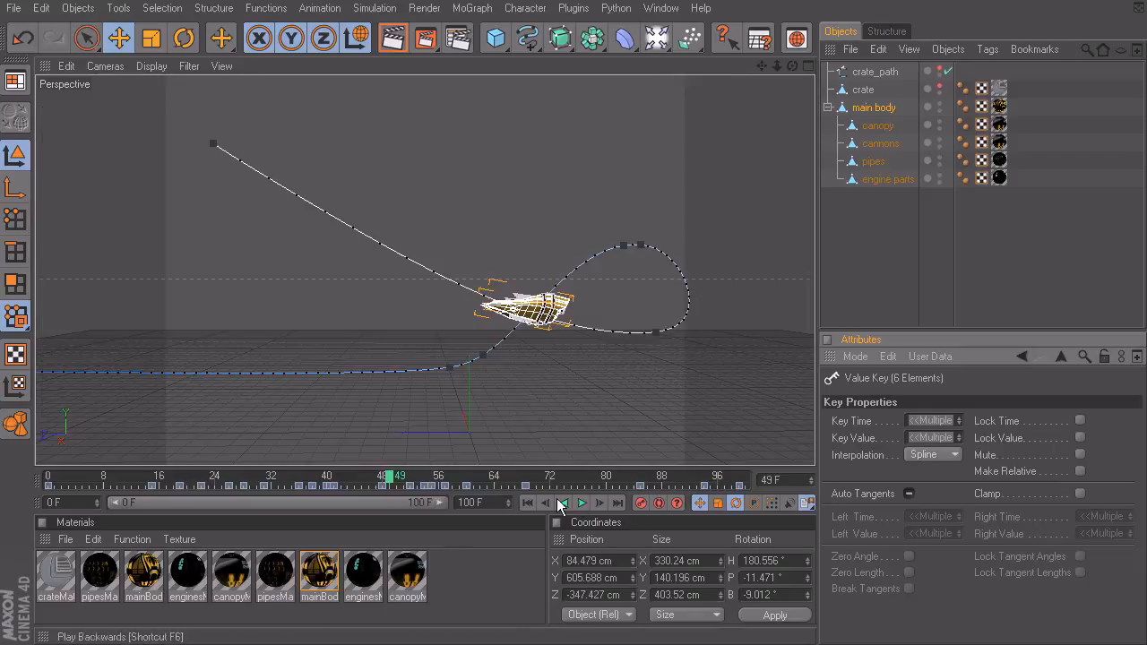
{"action": "left_click", "coordinate": [532, 504]}
{"action": "left_click", "coordinate": [584, 504]}
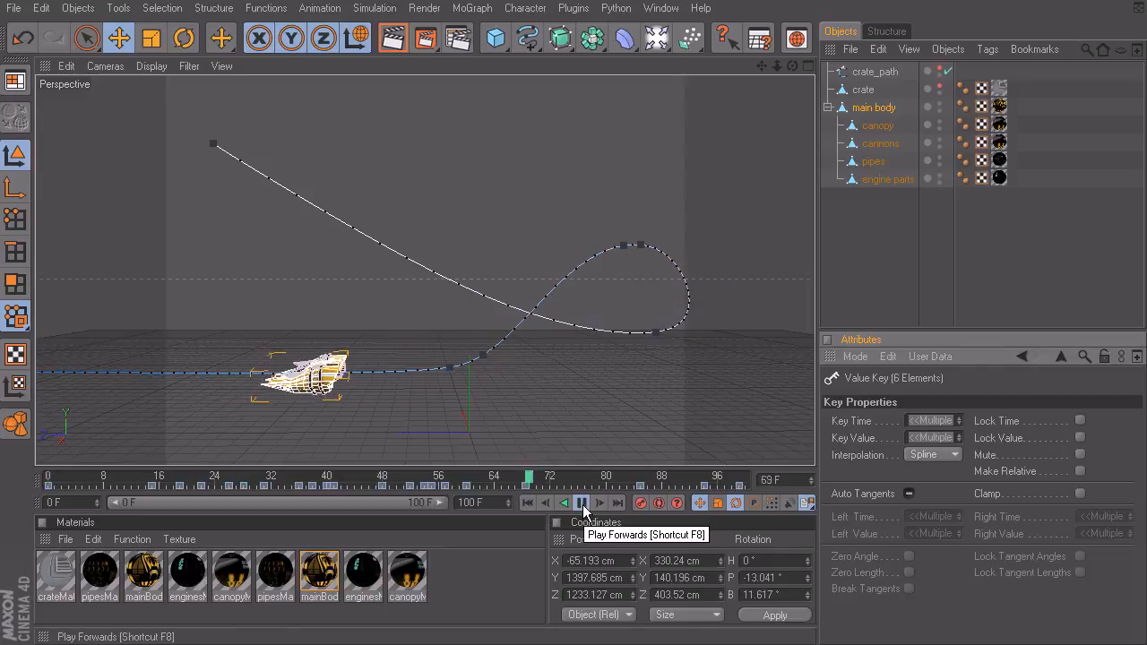
{"action": "left_click", "coordinate": [584, 505]}
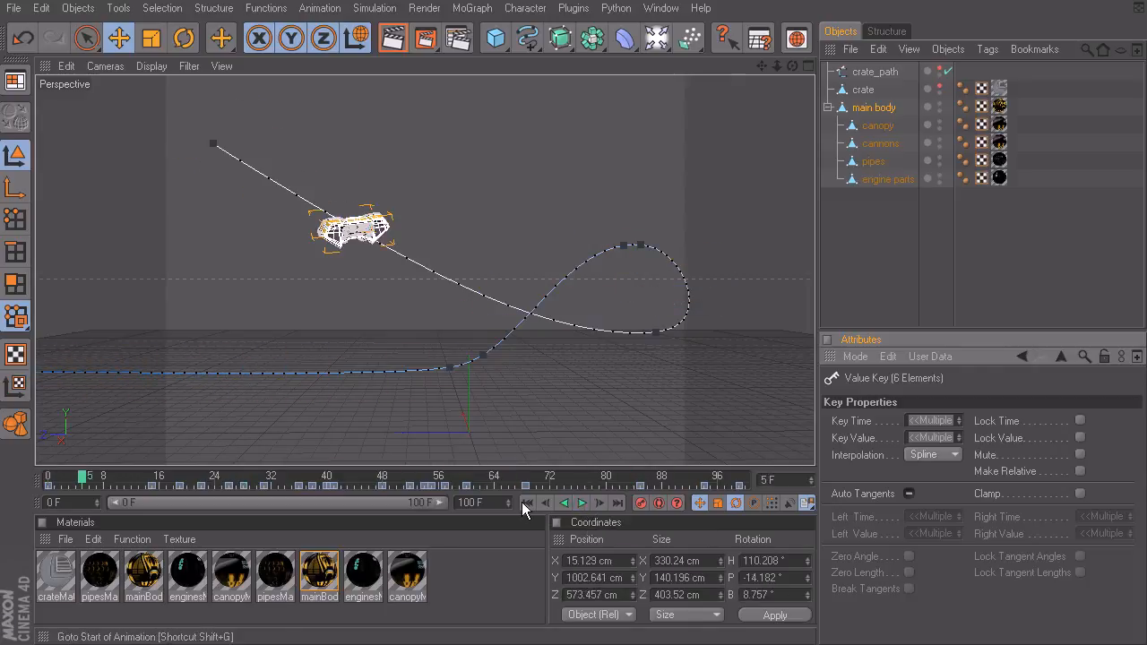
{"action": "left_click", "coordinate": [527, 503]}
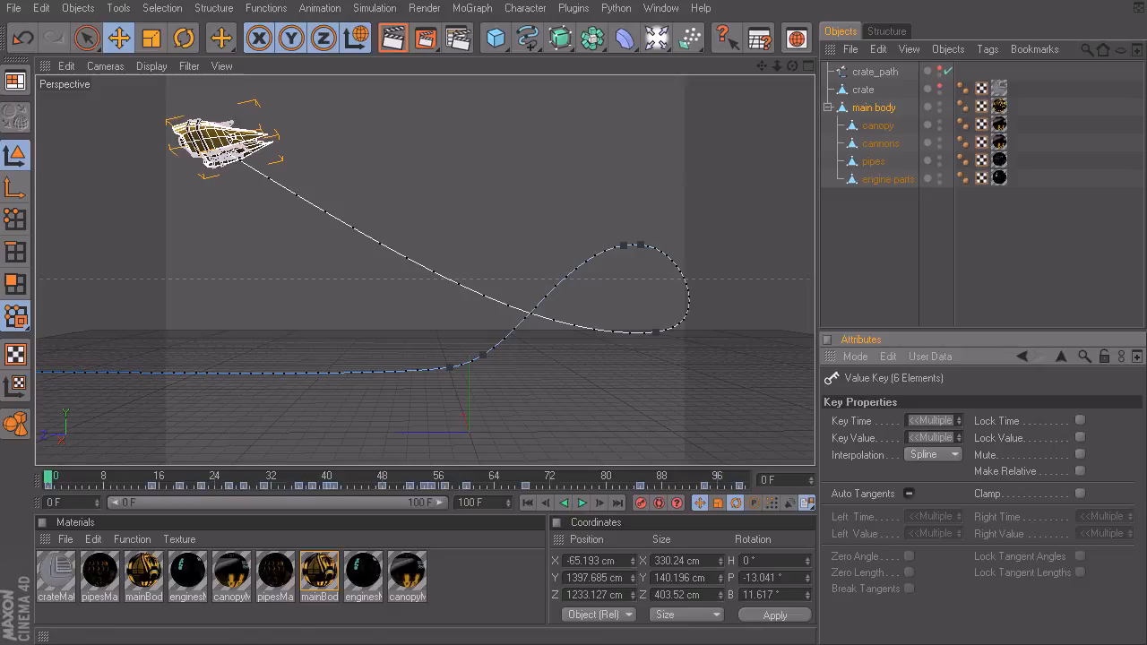
Step: Reopen the Timeline, disable Make Relative for the main body's relative key and deselect it
{"action": "key", "text": "shift+F3"}
{"action": "left_click", "coordinate": [480, 197]}
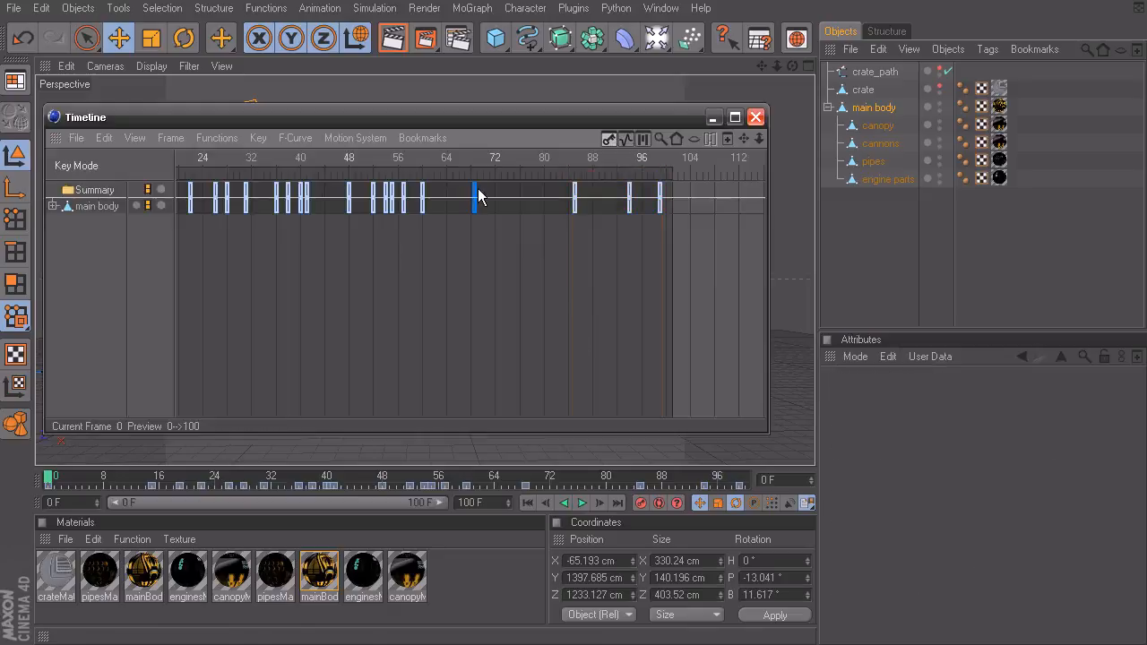
{"action": "left_click", "coordinate": [475, 197]}
{"action": "left_click", "coordinate": [1079, 472]}
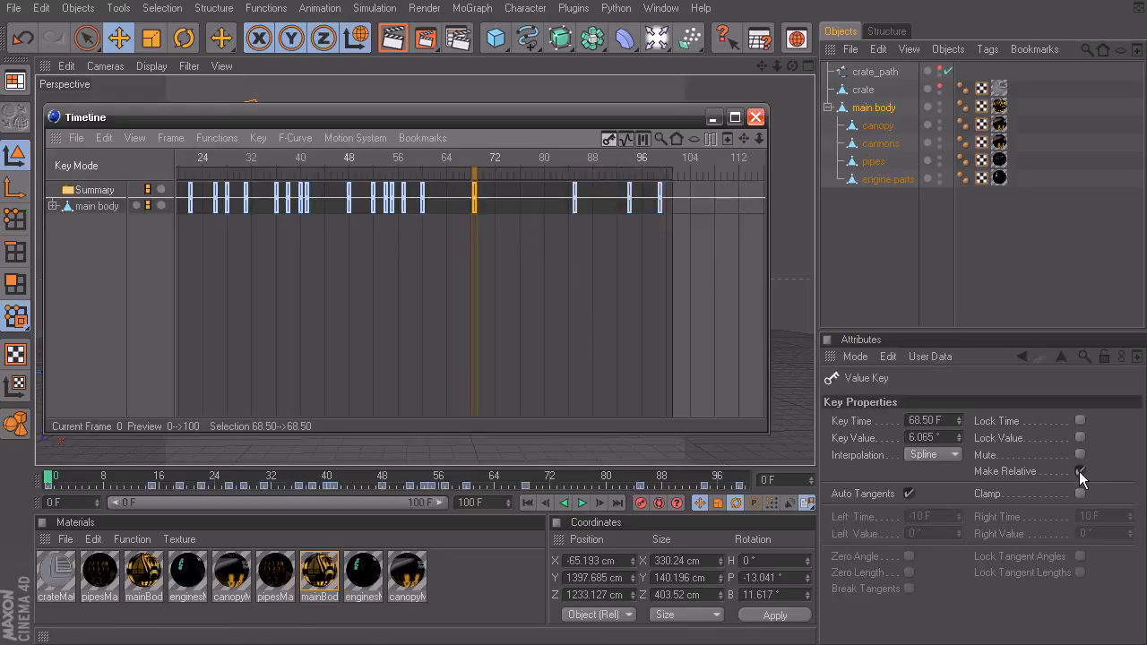
{"action": "left_click", "coordinate": [372, 292]}
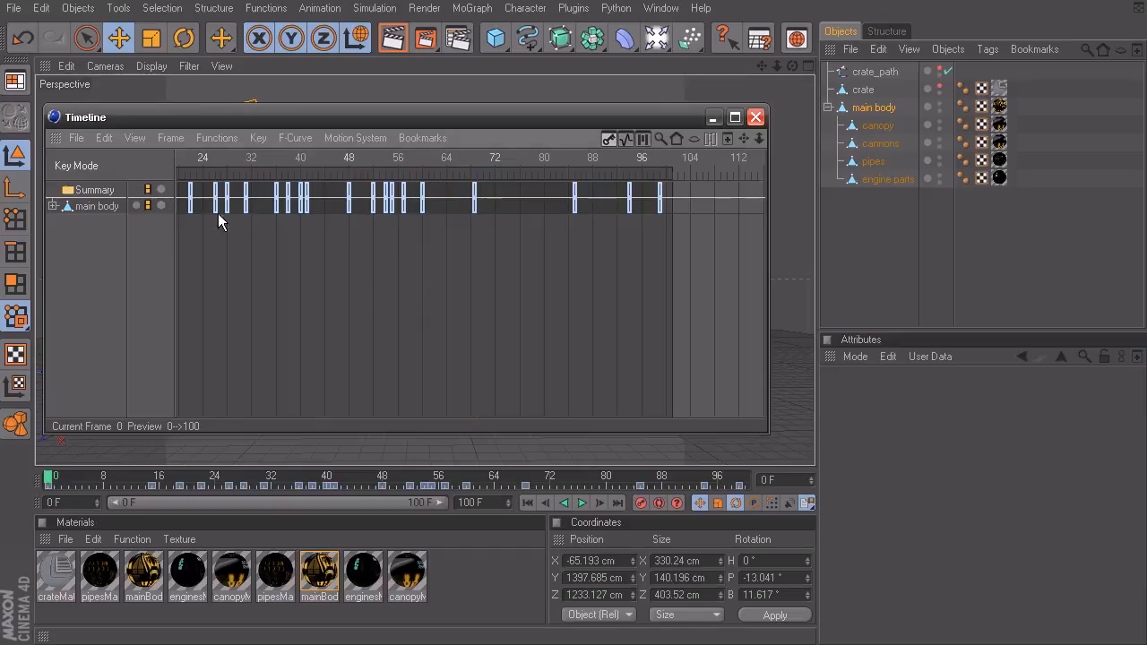
Step: Toggle the Timeline's Show Animated display option and add the crate object to the Timeline
{"action": "left_click_drag", "start_coordinate": [456, 119], "coordinate": [452, 139]}
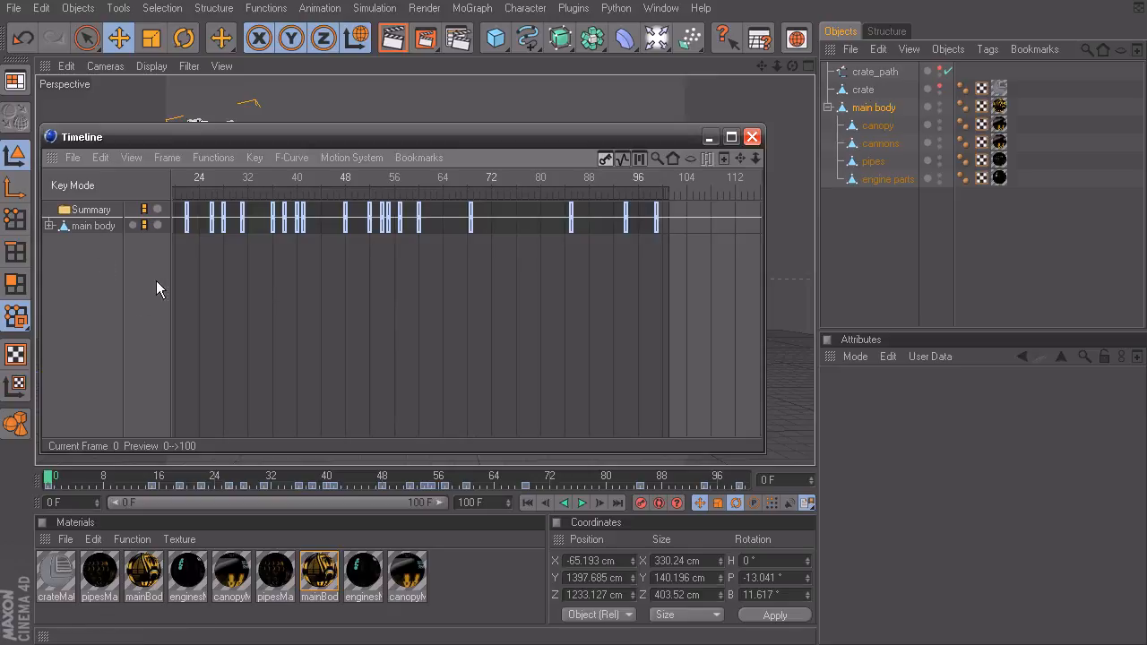
{"action": "left_click", "coordinate": [129, 157]}
{"action": "mouse_move", "coordinate": [177, 246]}
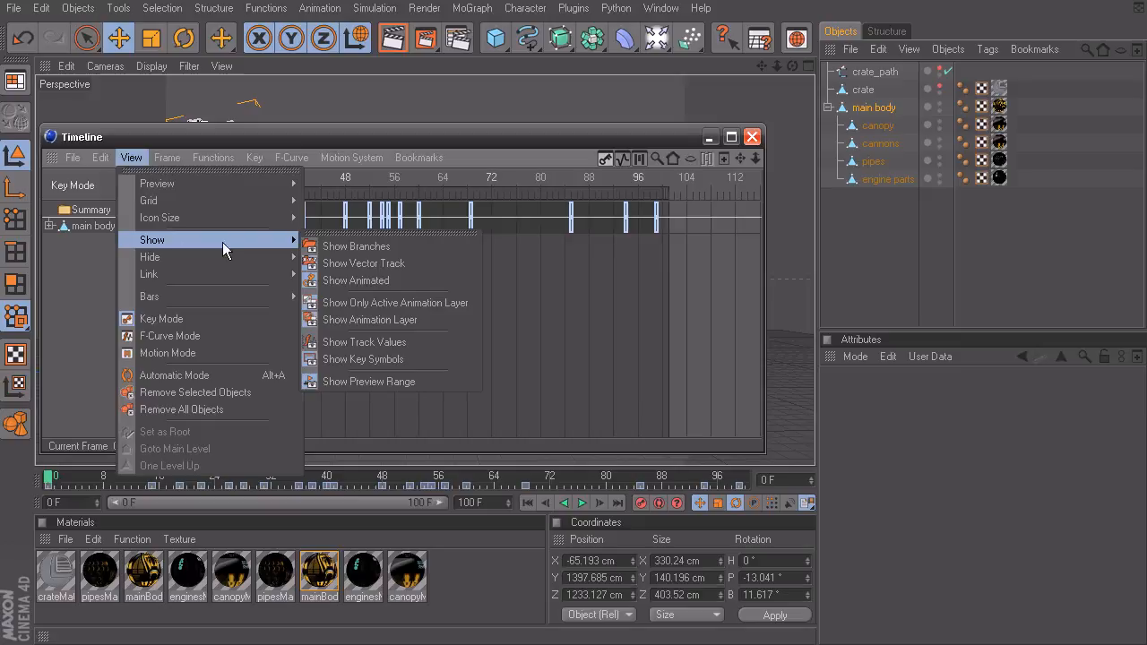
{"action": "left_click", "coordinate": [383, 281]}
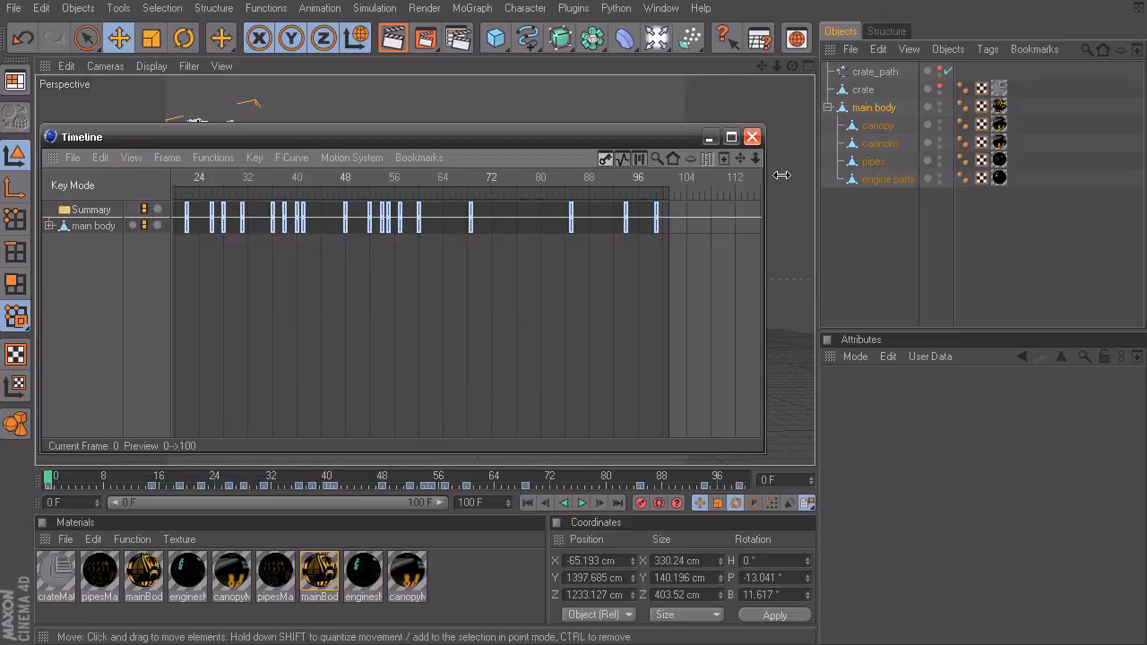
{"action": "left_click", "coordinate": [864, 91]}
{"action": "left_click_drag", "start_coordinate": [878, 159], "coordinate": [77, 280]}
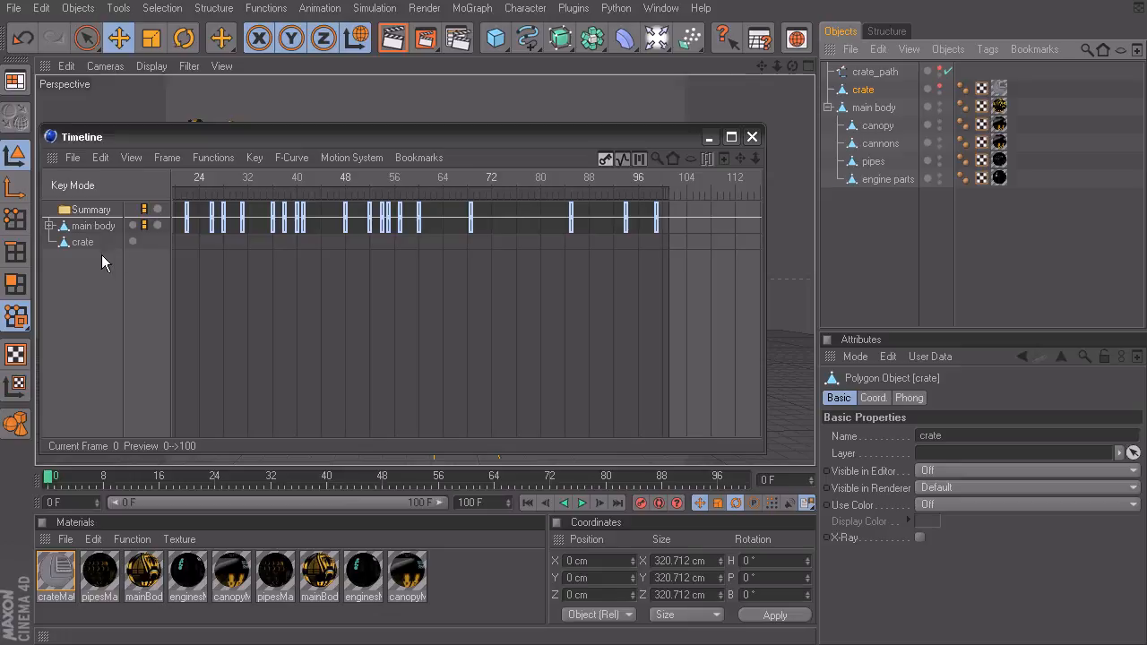
{"action": "left_click", "coordinate": [206, 157]}
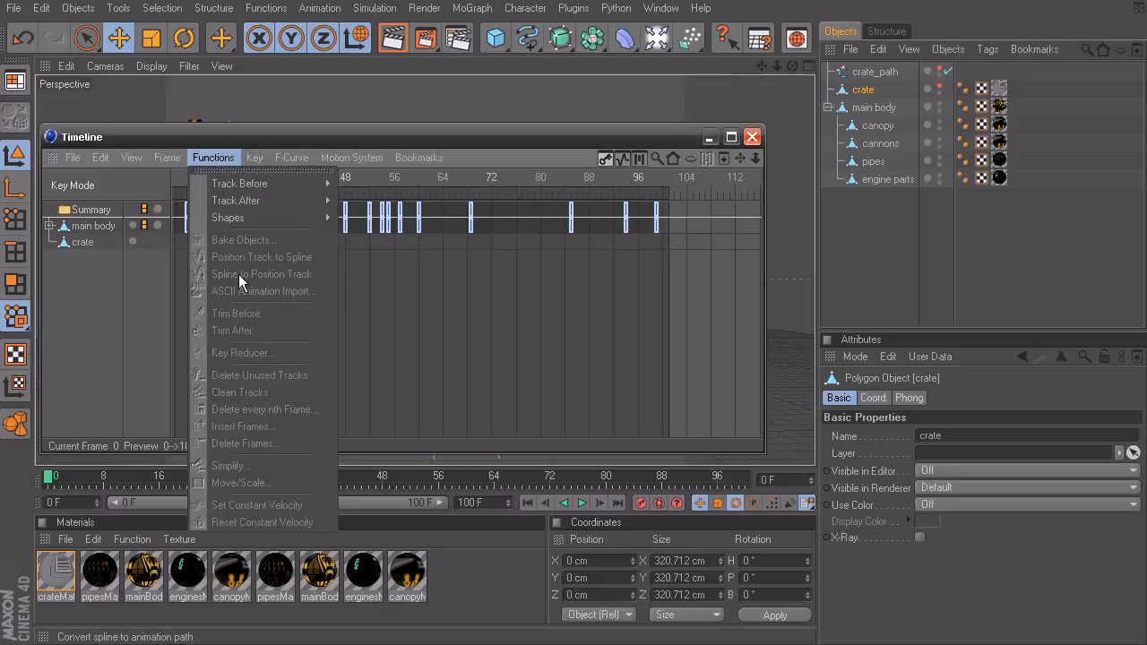
{"action": "left_click", "coordinate": [95, 281]}
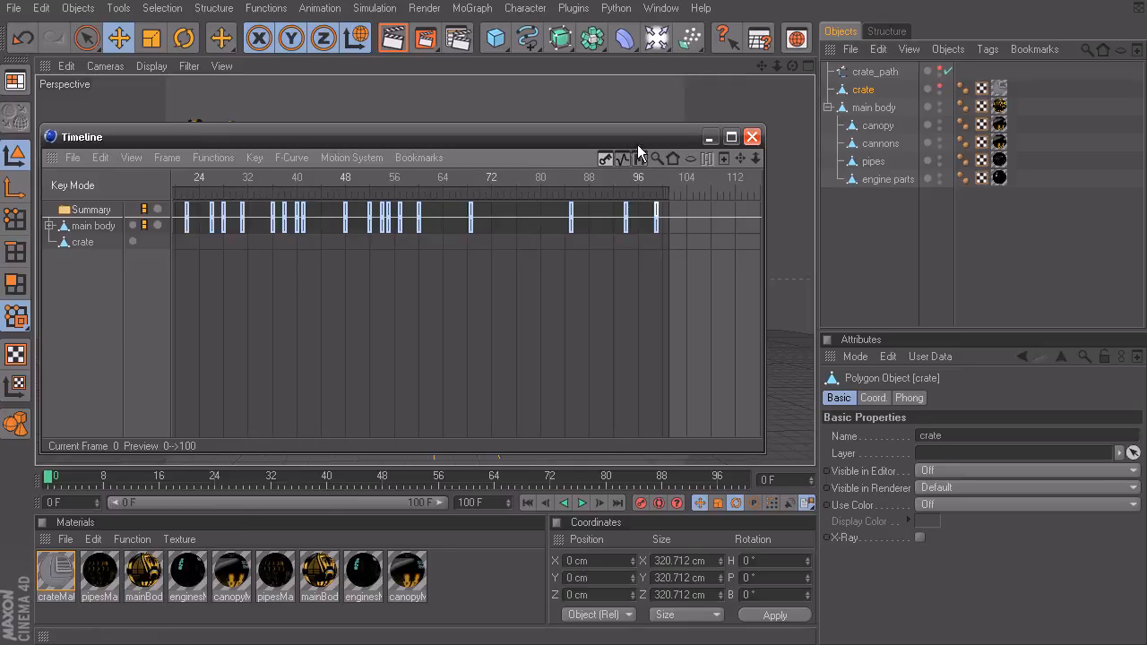
Step: Put the Timeline away, hide the main body and make the crate and crate_path visible in the viewport
{"action": "left_click", "coordinate": [709, 137]}
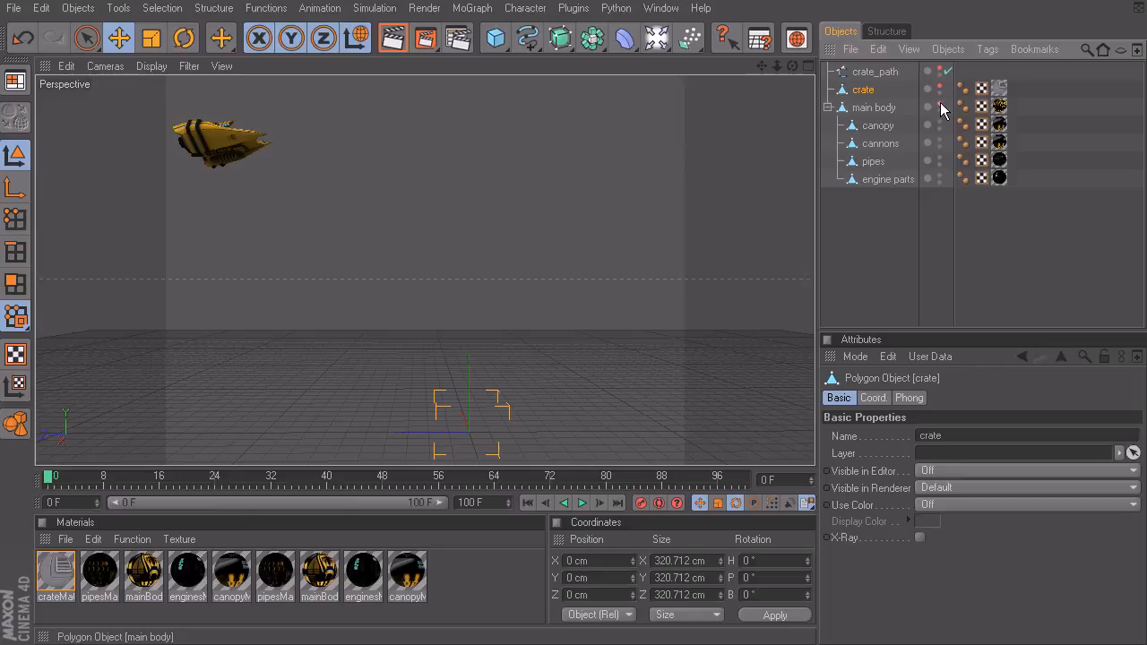
{"action": "left_click", "coordinate": [939, 104]}
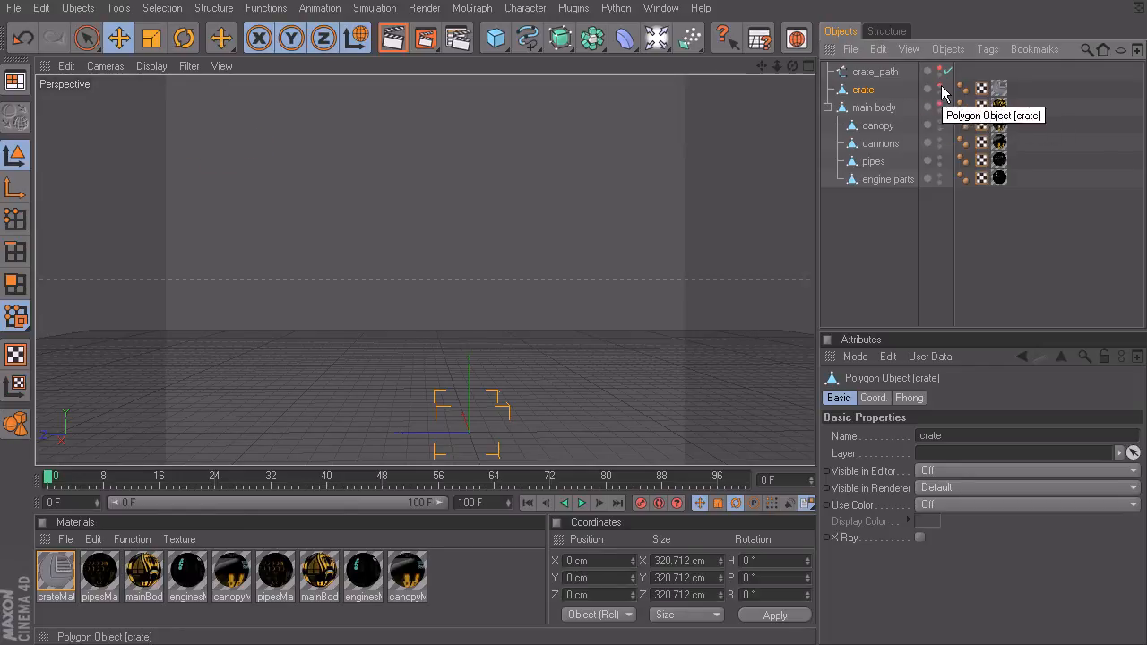
{"action": "left_click", "coordinate": [939, 86]}
{"action": "left_click", "coordinate": [939, 69]}
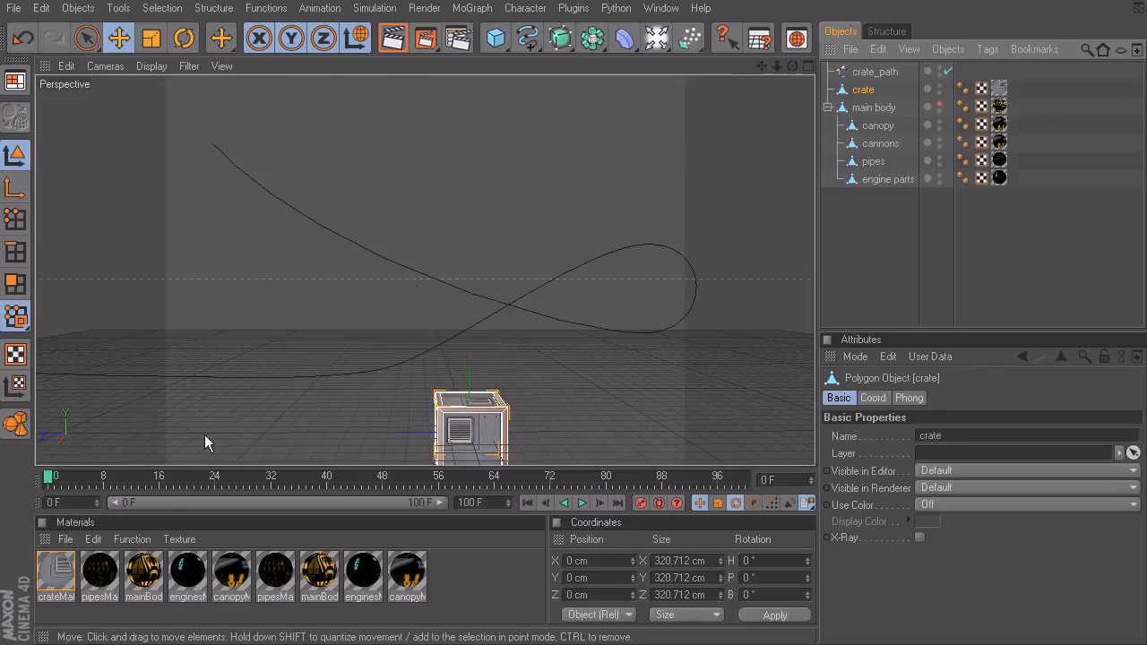
Step: Reopen the Timeline and convert the crate_path spline to a position track on the crate using Spline to Position Track
{"action": "key", "text": "shift+F3"}
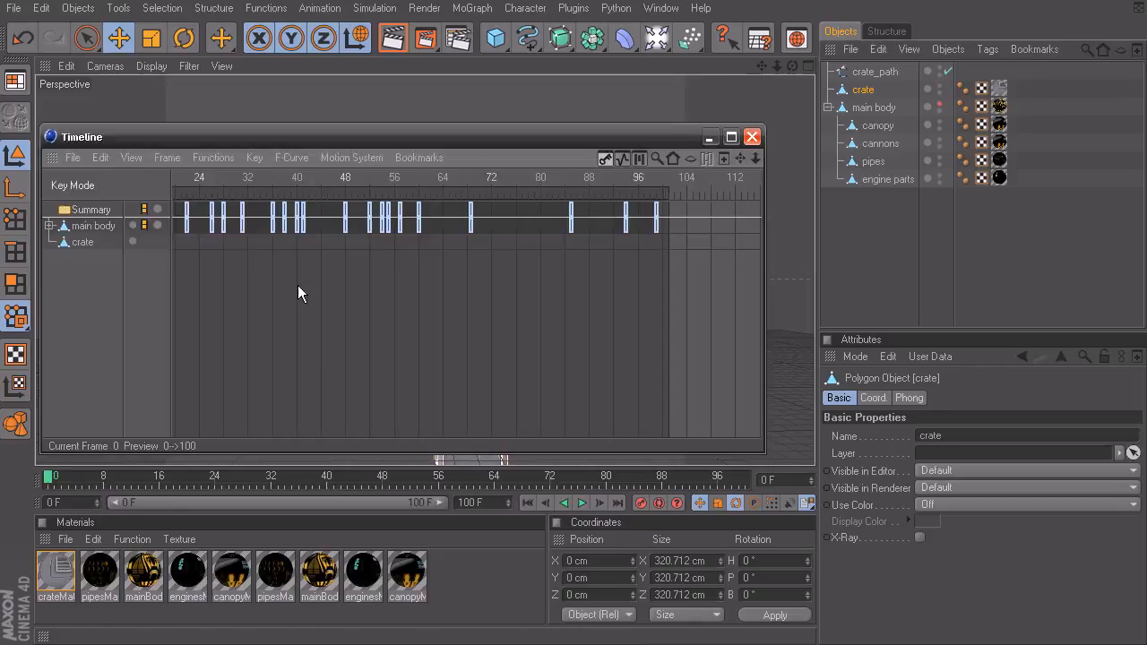
{"action": "left_click", "coordinate": [81, 242]}
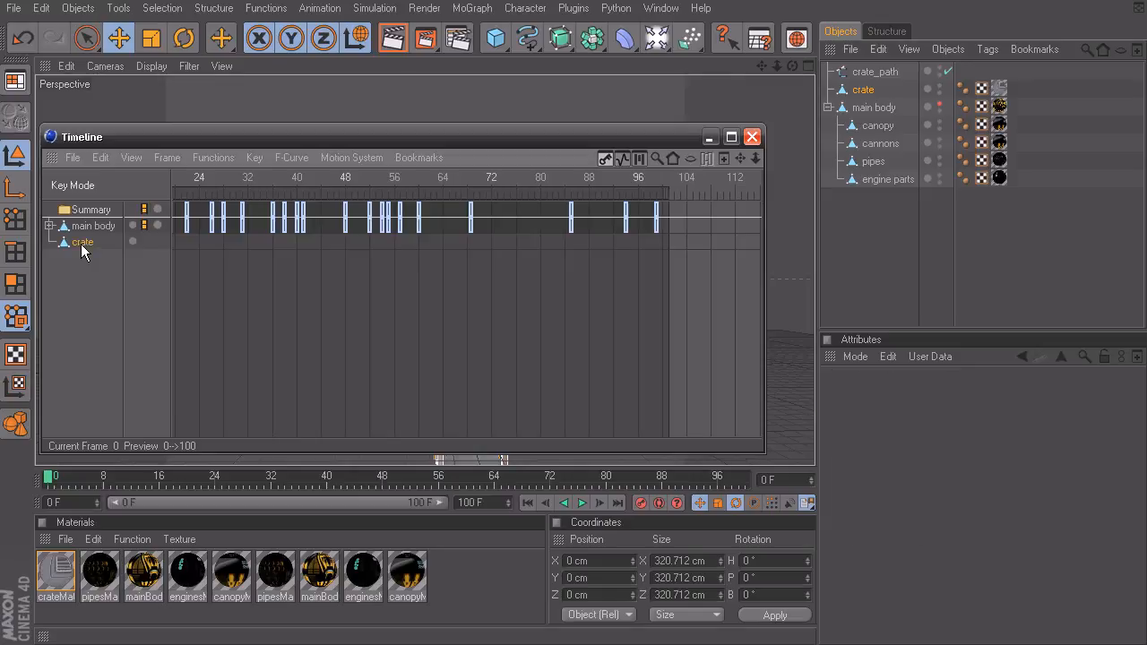
{"action": "left_click", "coordinate": [874, 74]}
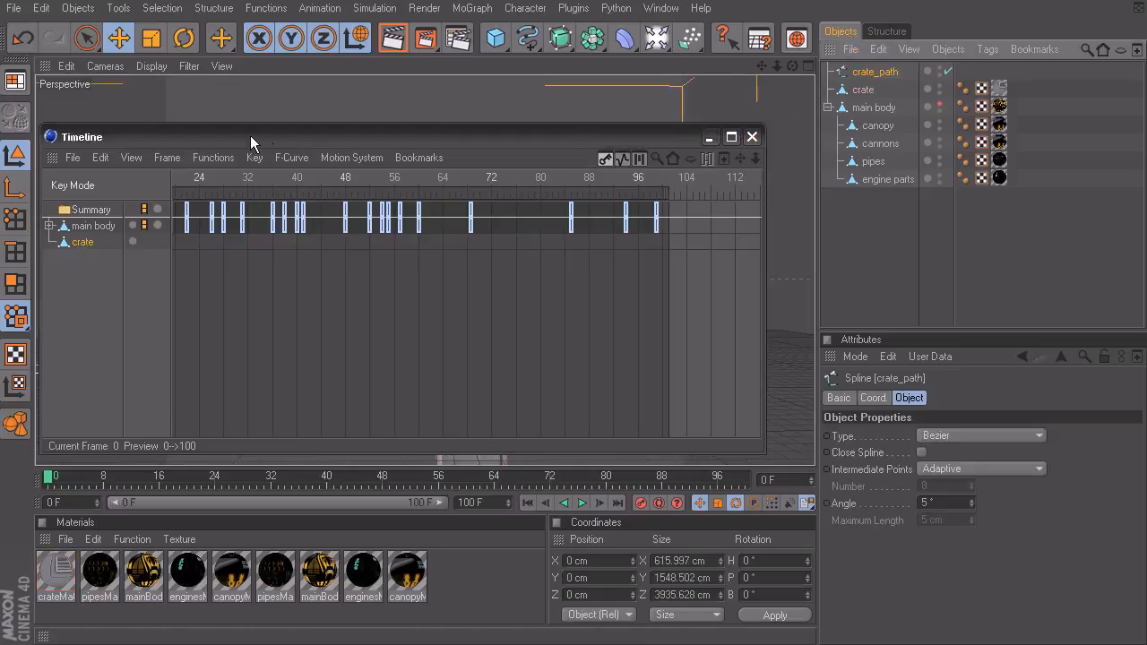
{"action": "left_click", "coordinate": [220, 161]}
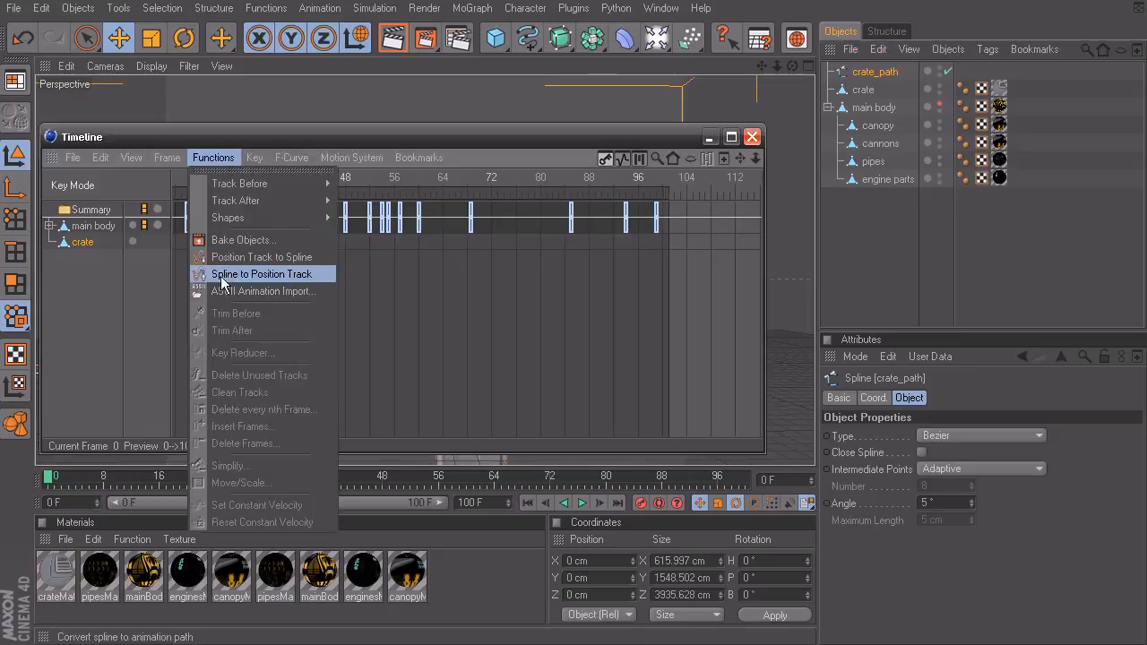
{"action": "left_click", "coordinate": [263, 274]}
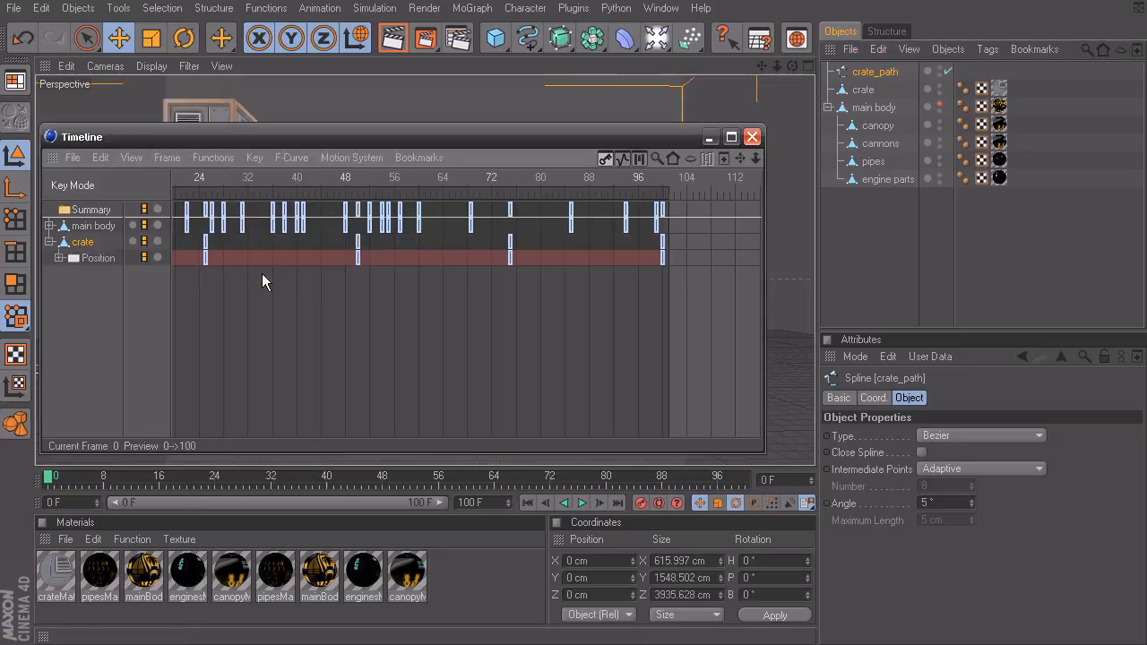
Step: Put the Timeline away, deselect everything and play the animation to review the crate's motion along the path
{"action": "left_click", "coordinate": [709, 137]}
{"action": "left_click", "coordinate": [467, 296]}
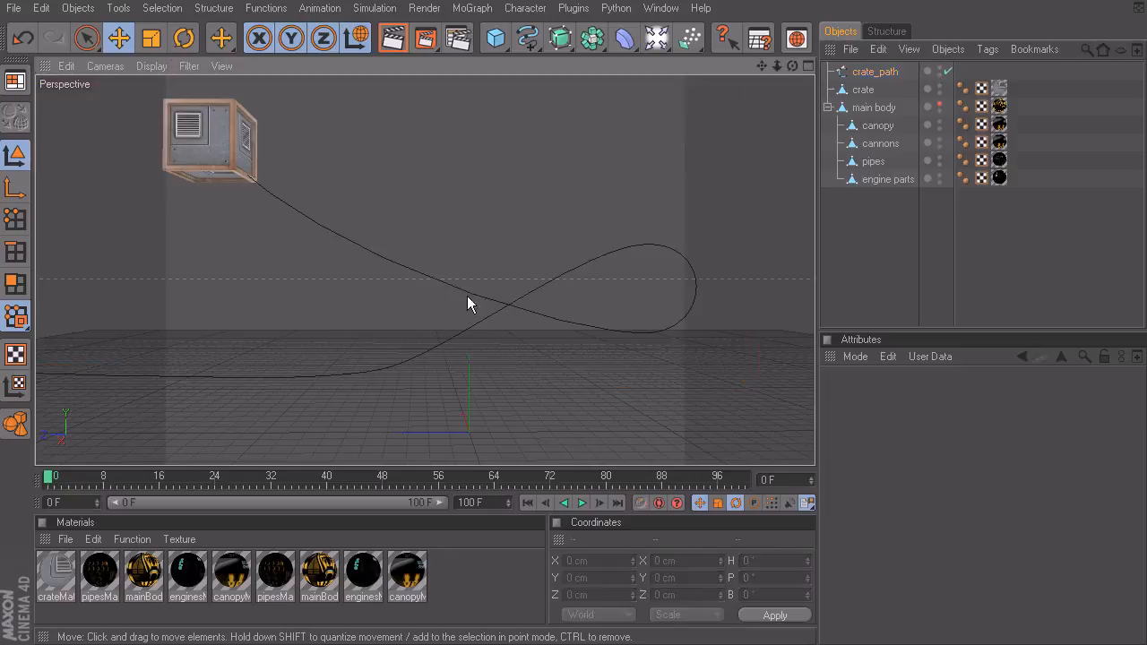
{"action": "left_click", "coordinate": [582, 503]}
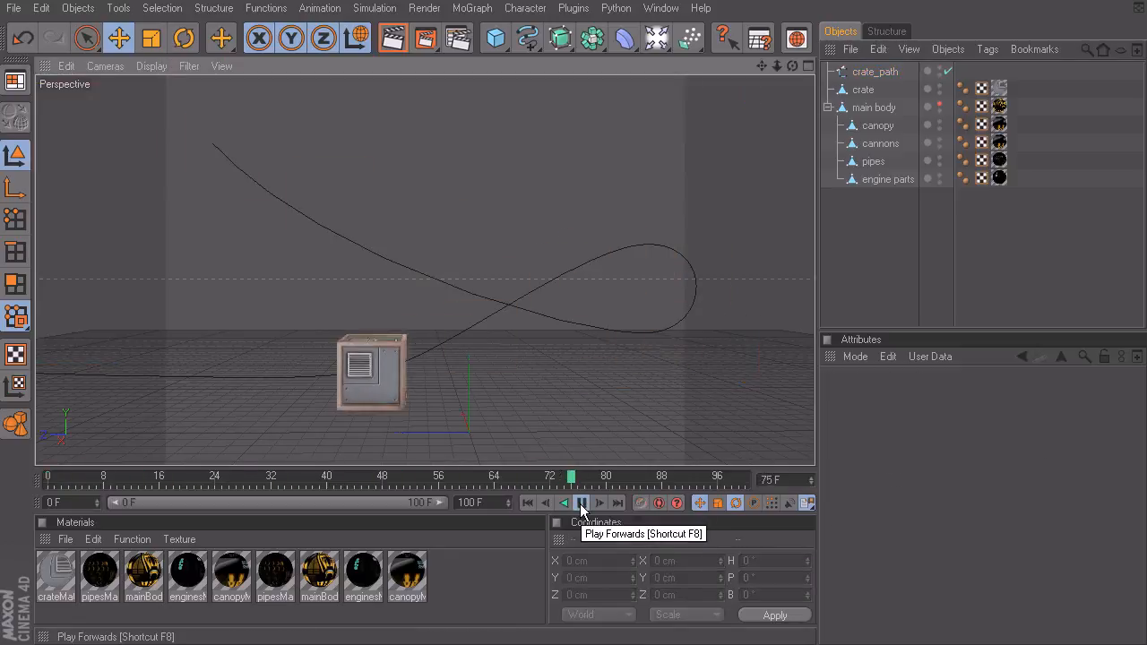
{"action": "left_click", "coordinate": [581, 503]}
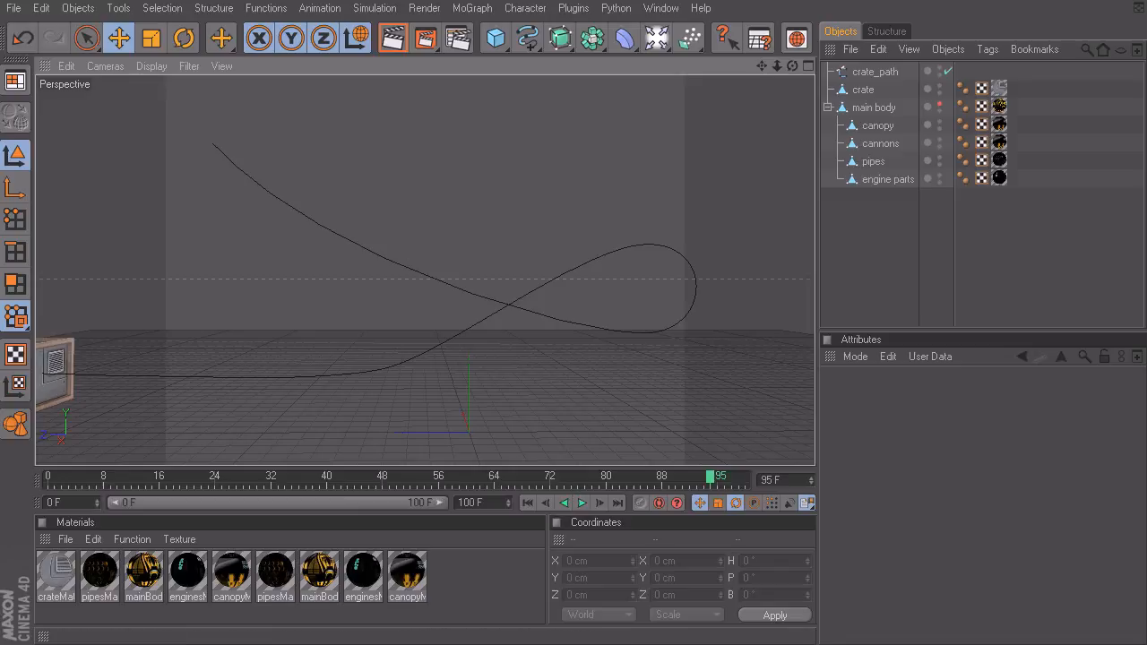
Step: Bring the Timeline back and toggle its Show Animated display option
{"action": "key", "text": "shift+F3"}
{"action": "left_click", "coordinate": [131, 157]}
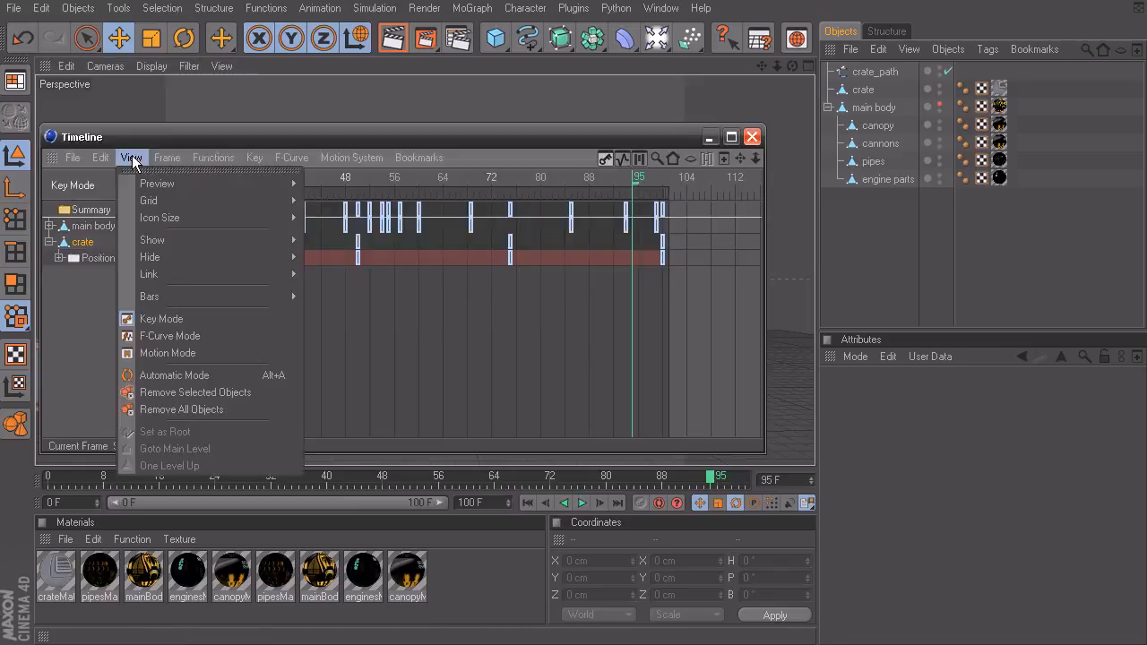
{"action": "mouse_move", "coordinate": [165, 239]}
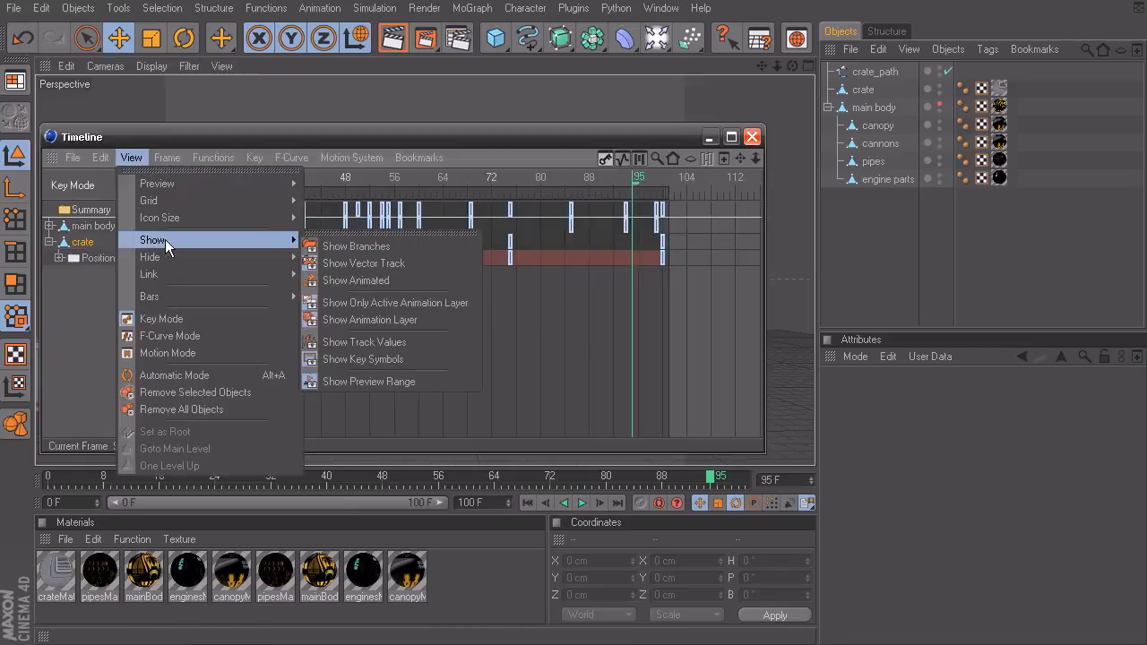
{"action": "left_click", "coordinate": [424, 277]}
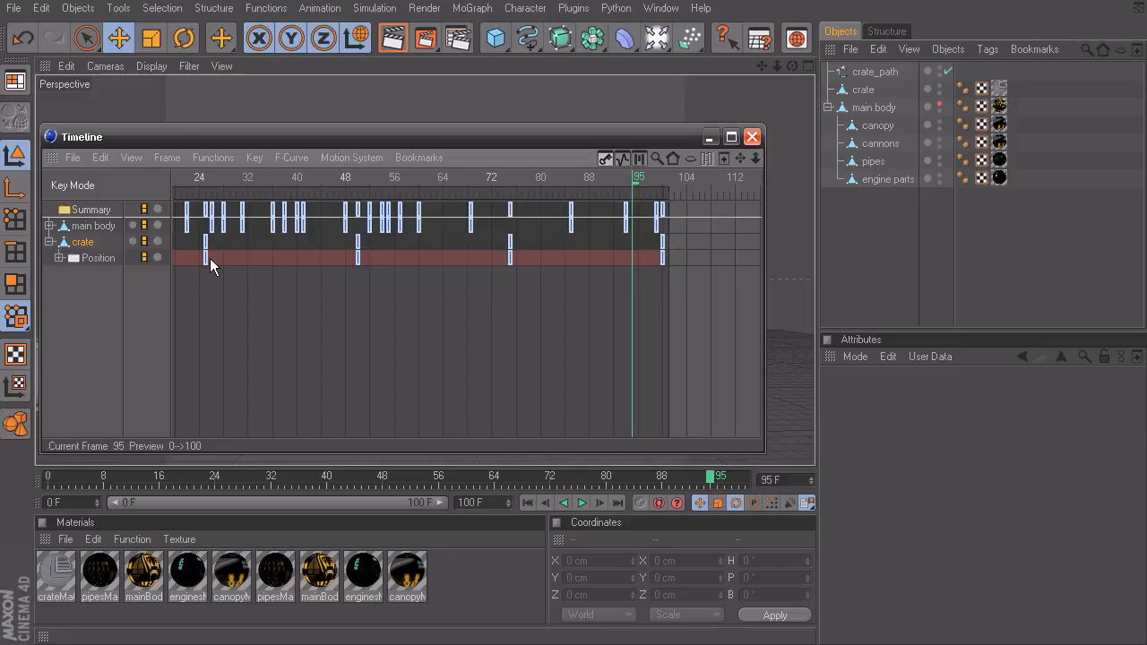
Step: Expand the crate's Position track and frame its Position . Y key at frame 50 for a closer look
{"action": "left_click", "coordinate": [58, 258]}
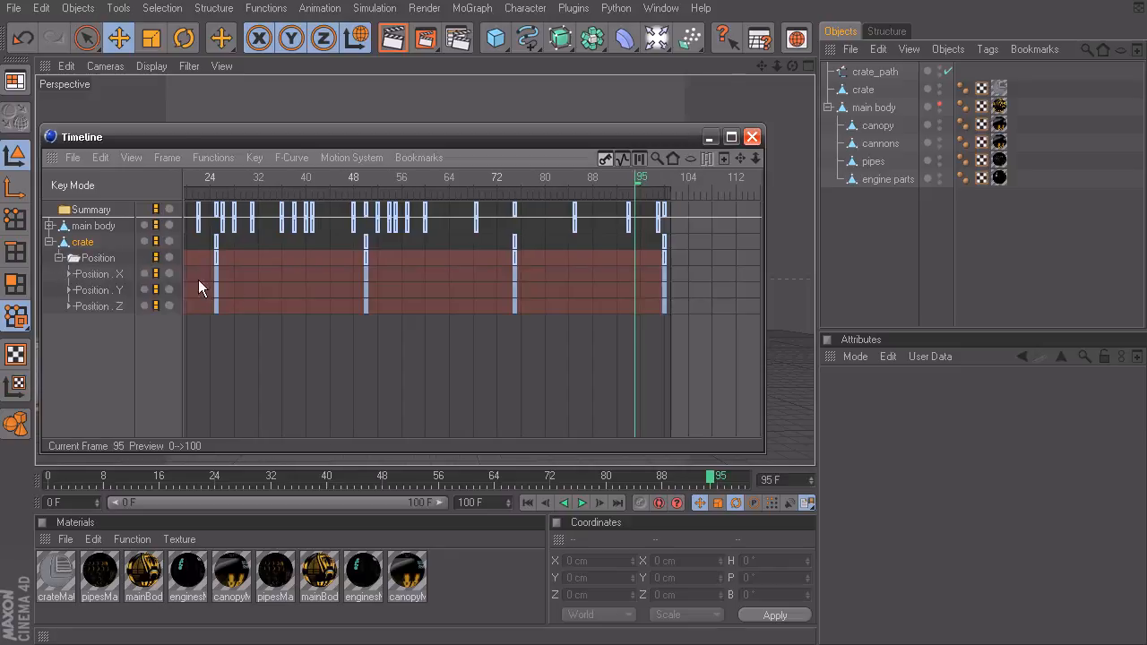
{"action": "left_click", "coordinate": [99, 290]}
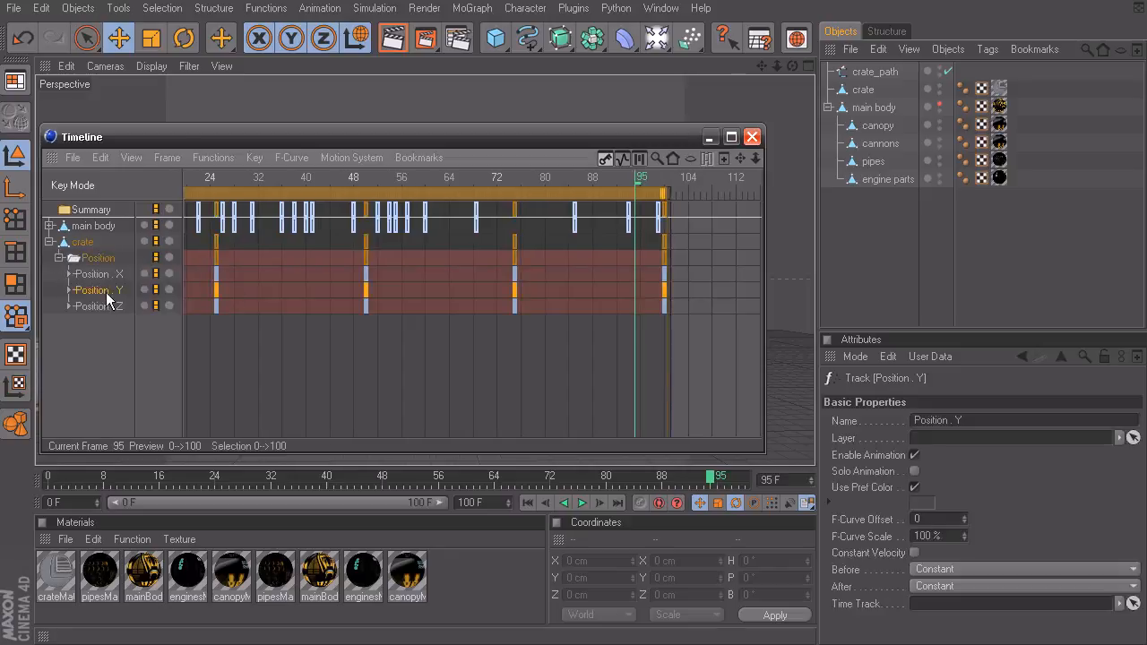
{"action": "left_click", "coordinate": [365, 289]}
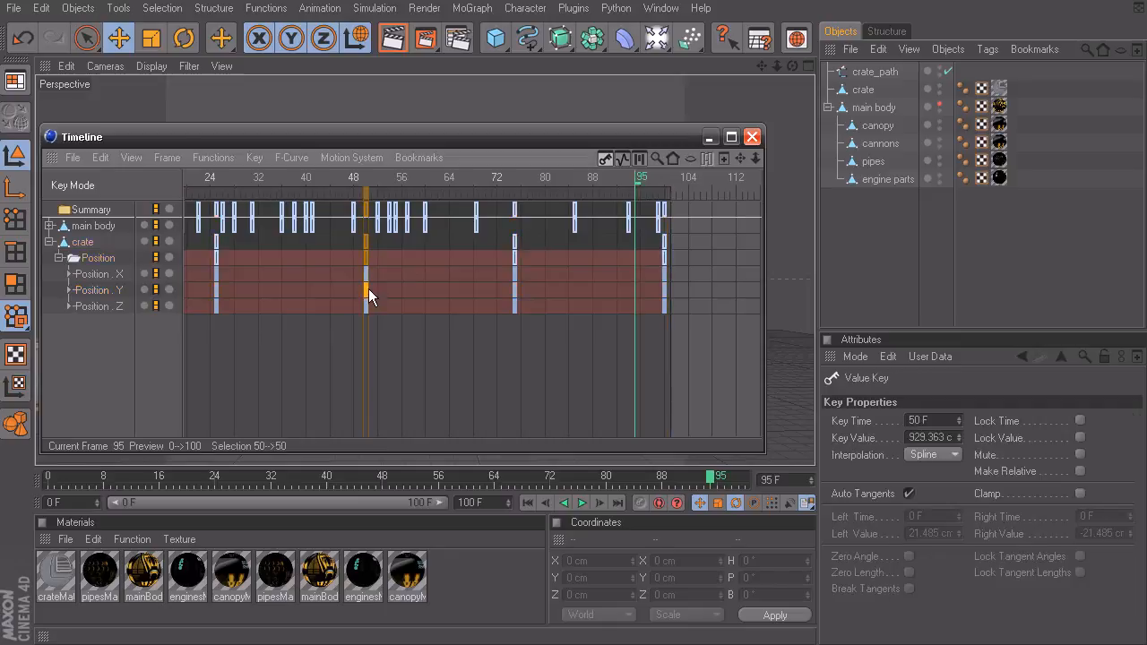
{"action": "key", "text": "s"}
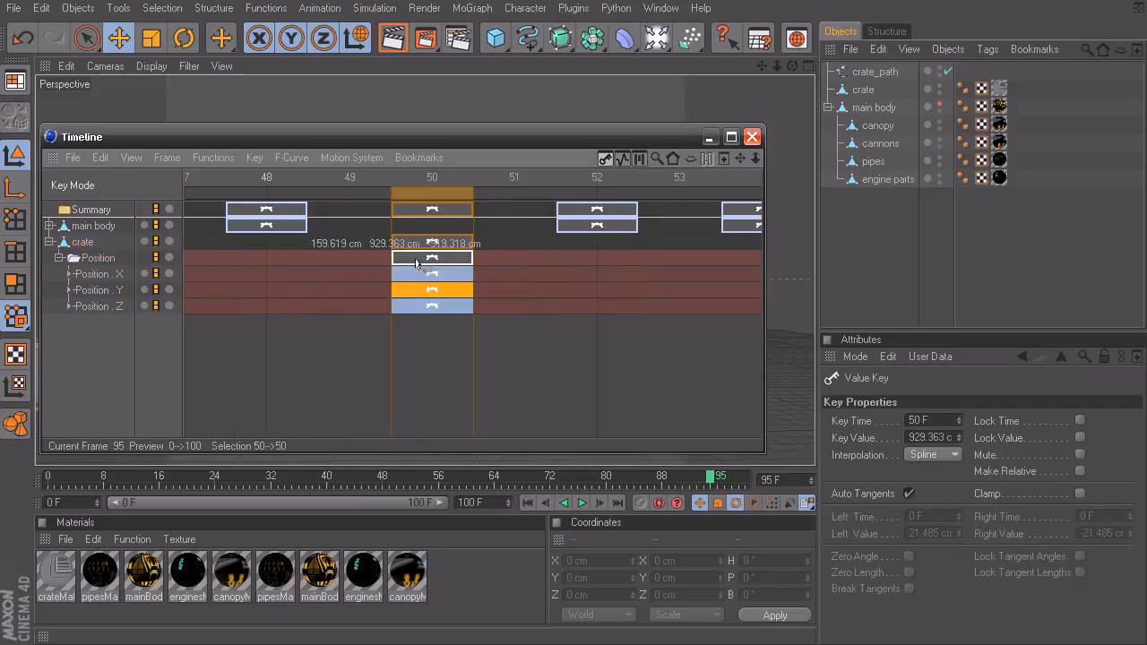